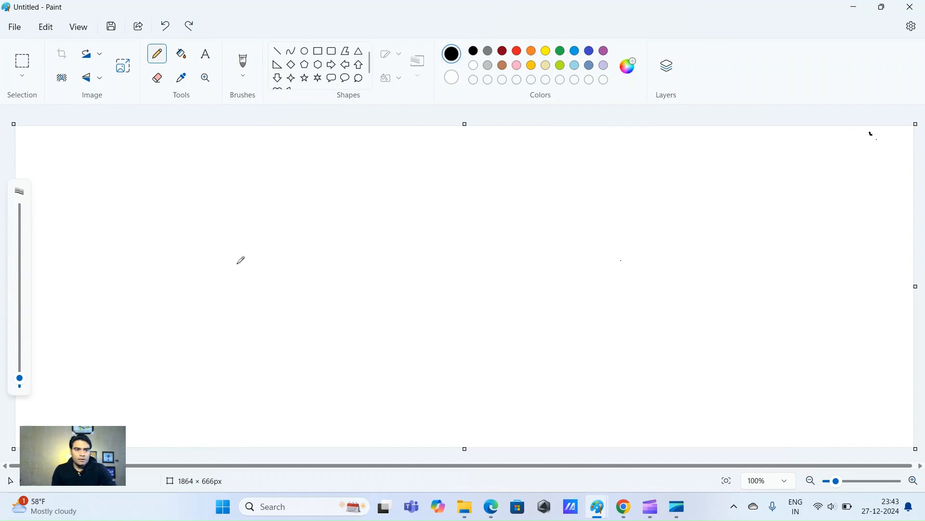
Mark a small black dot on the blank Paint canvas with the Pencil
click(153, 211)
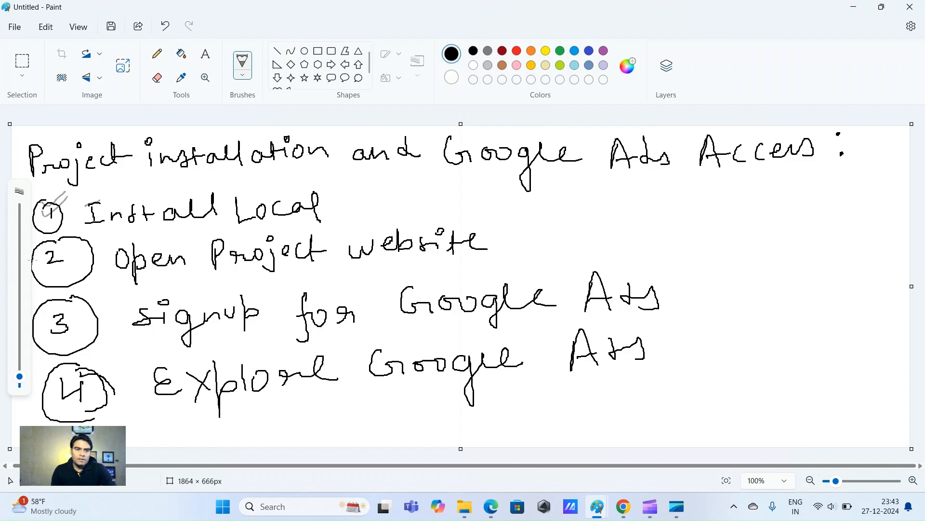
Draw a tick beside step 2, 'Open Project website', in the handwritten list
mouse_move(39, 267)
mouse_down()
mouse_move(49, 263)
mouse_move(50, 271)
mouse_up()
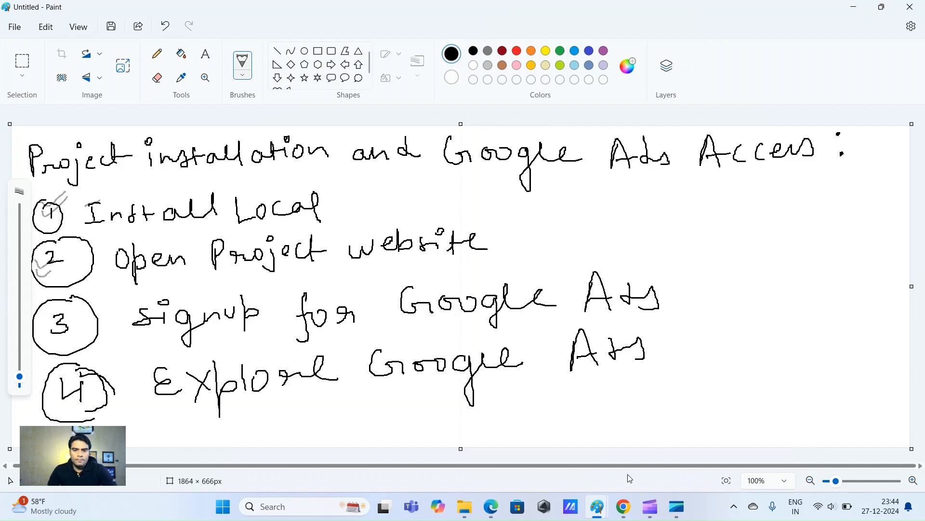
Bring Chrome forward to the Google results for 'local install'
mouse_move(621, 517)
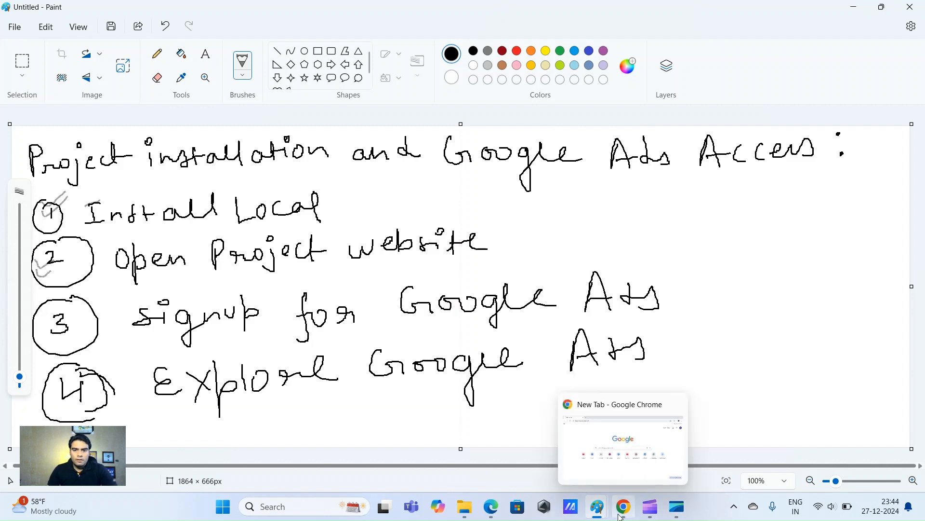
click(619, 466)
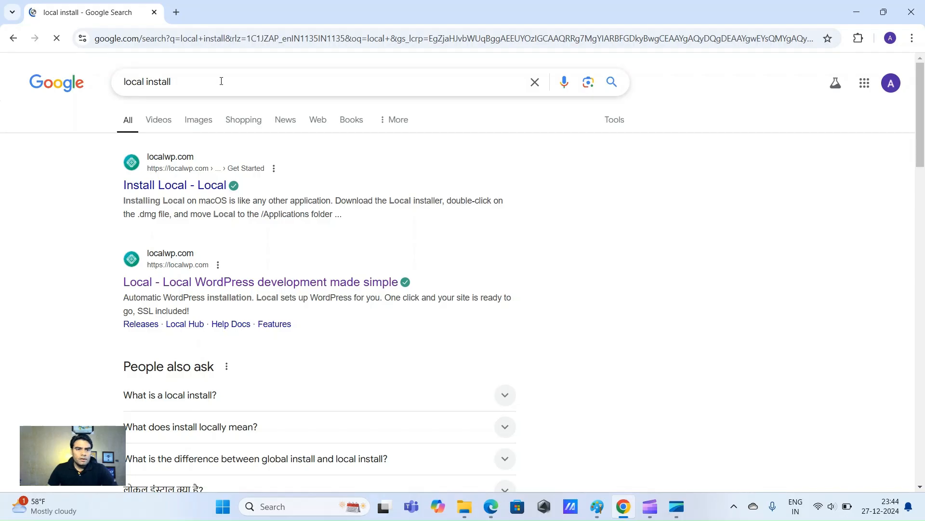
triple_click(227, 81)
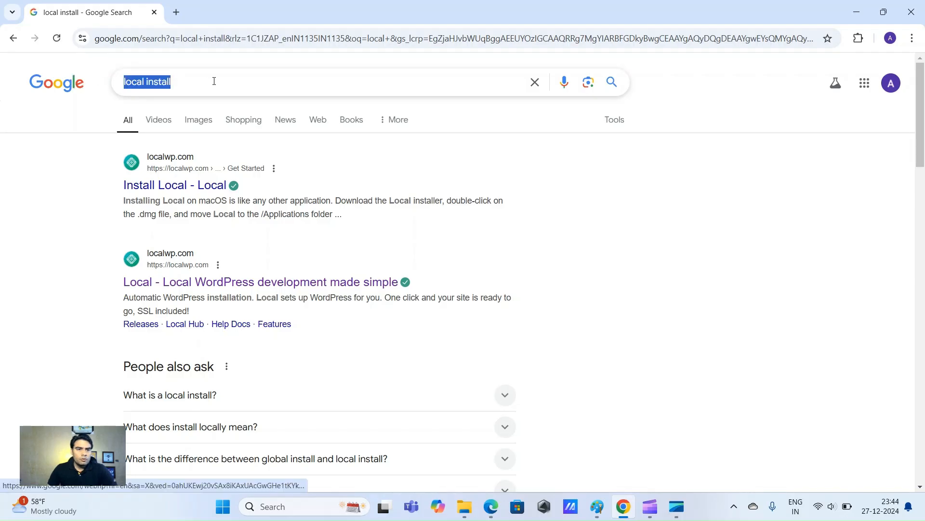
click(793, 197)
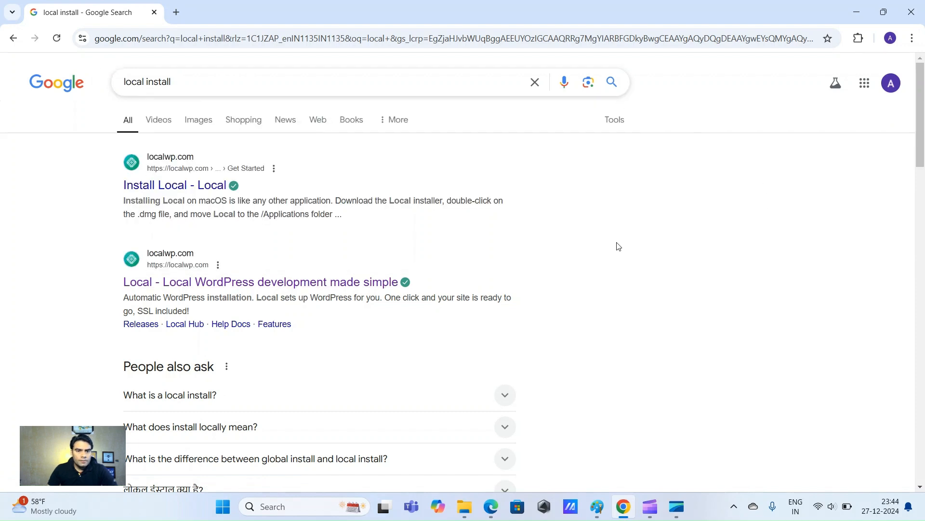
Open the localwp.com 'Local WordPress development' result in a new tab
scroll(619, 246, down, 1)
scroll(619, 247, down, 1)
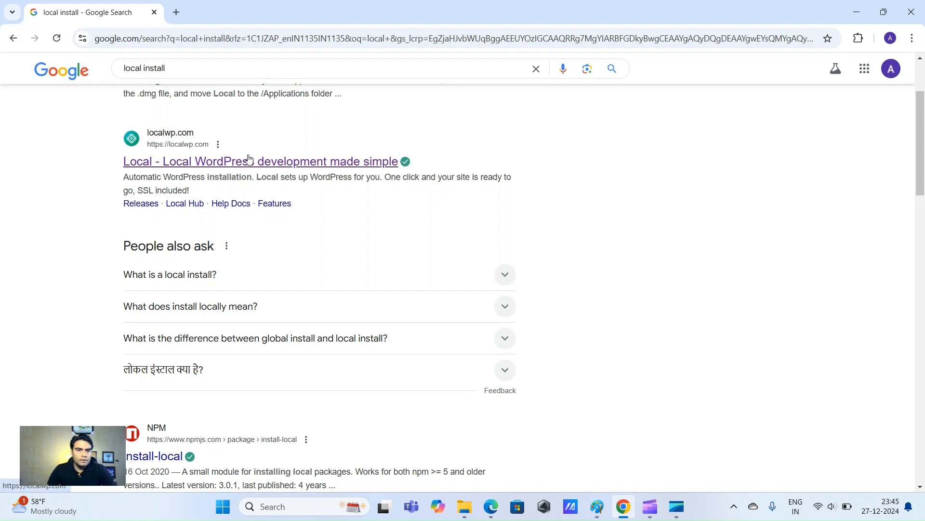
right_click(176, 162)
click(228, 180)
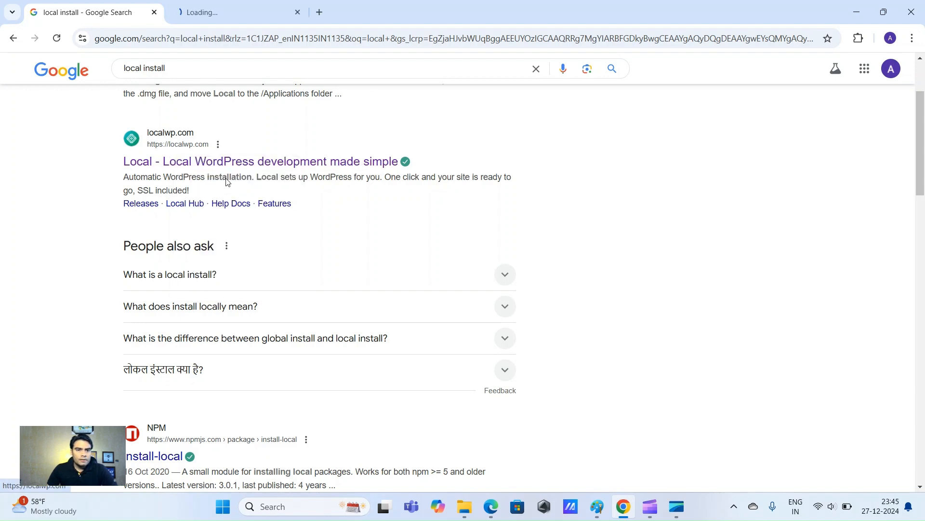
Switch to the localwp.com tab and open the Download Local form
click(250, 9)
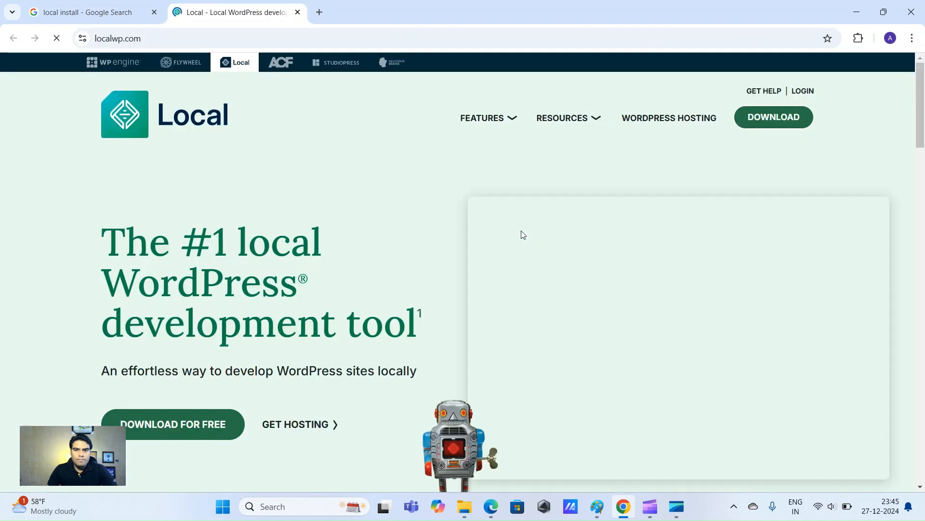
scroll(522, 260, down, 5)
scroll(472, 232, up, 4)
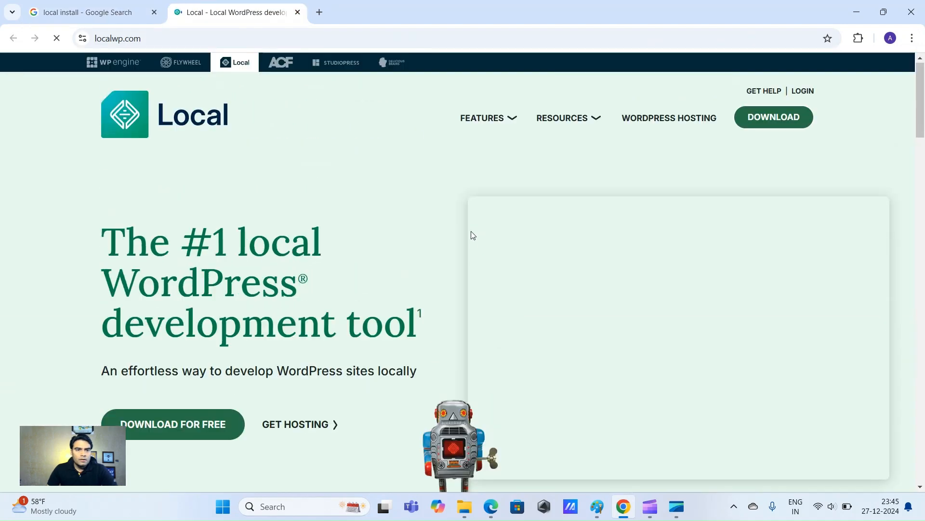
scroll(472, 245, down, 2)
click(180, 304)
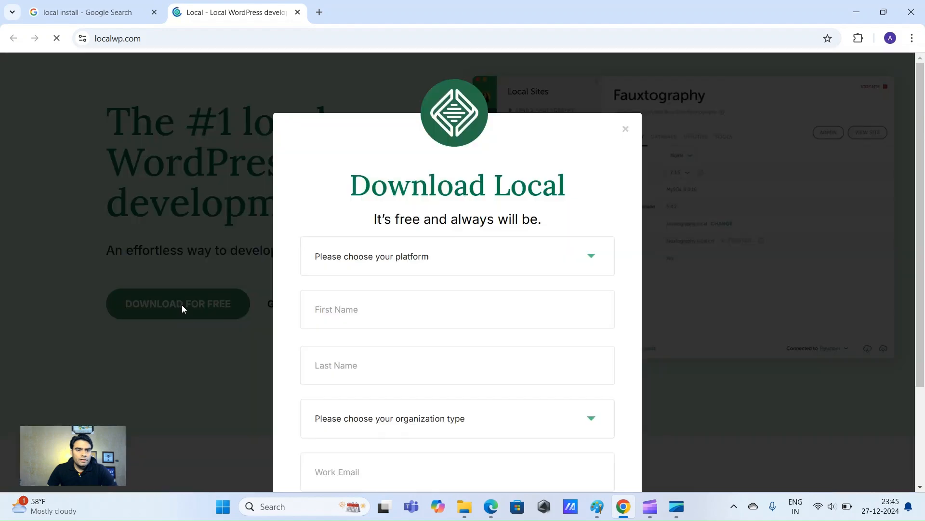
scroll(554, 255, down, 3)
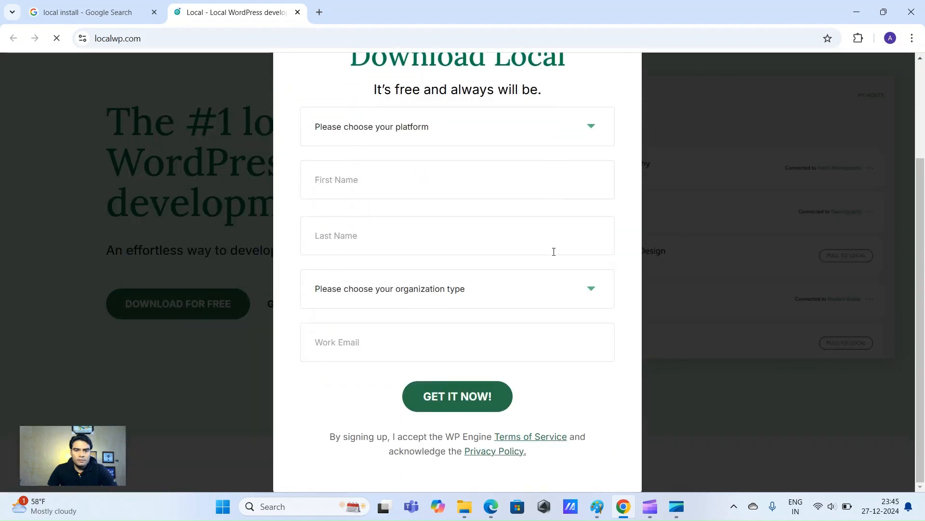
scroll(553, 253, up, 3)
click(626, 129)
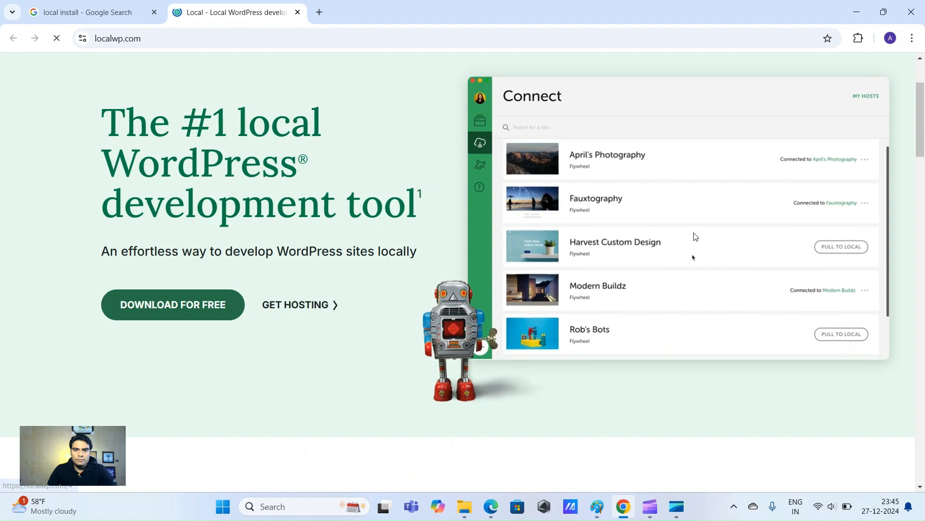
scroll(906, 289, up, 3)
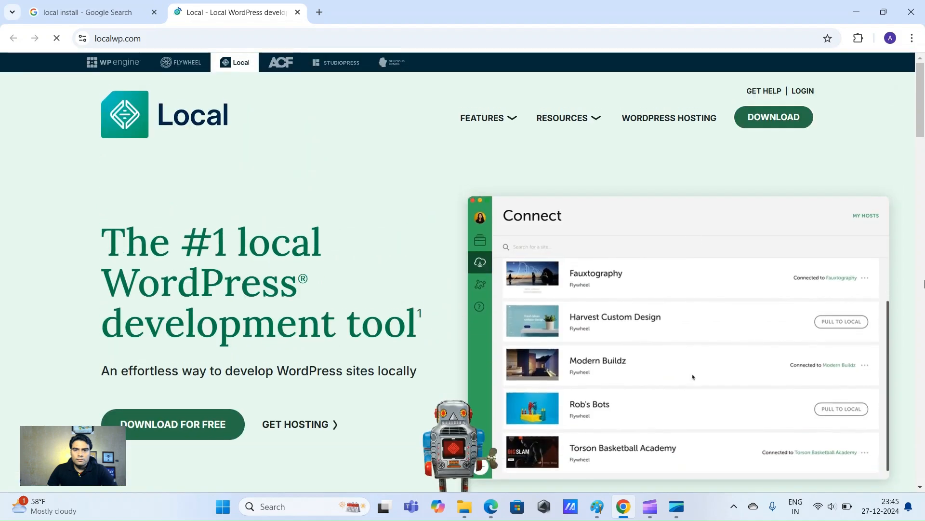
click(768, 122)
scroll(751, 188, down, 3)
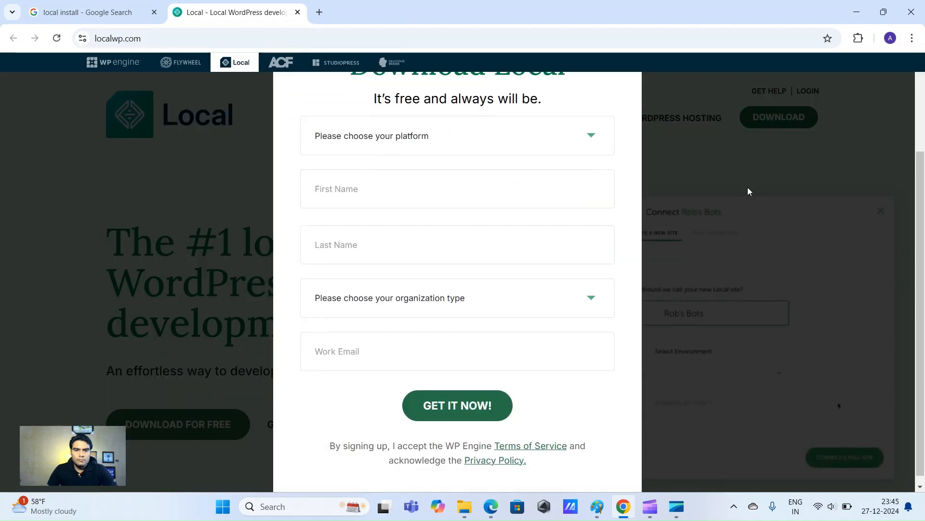
Choose Windows, autofill first name, last name and work email, and set organization type to Other
click(463, 133)
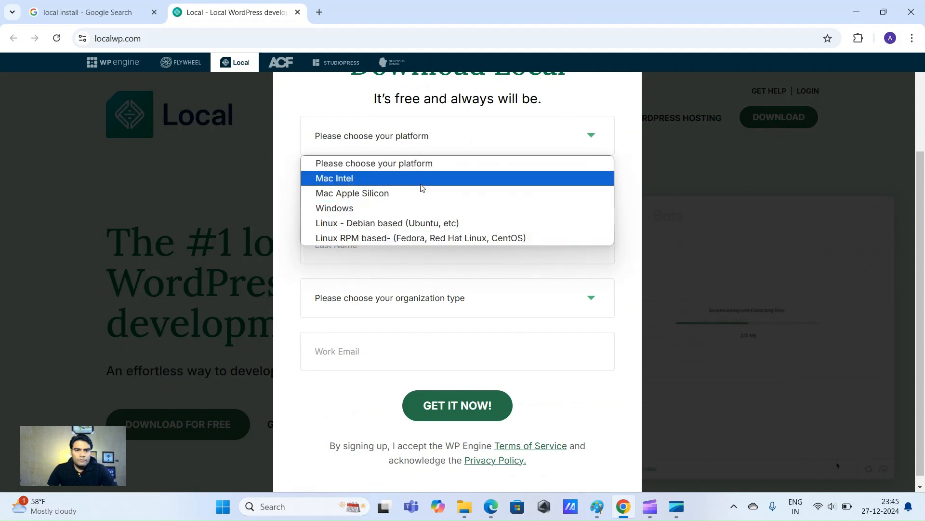
click(406, 211)
click(366, 186)
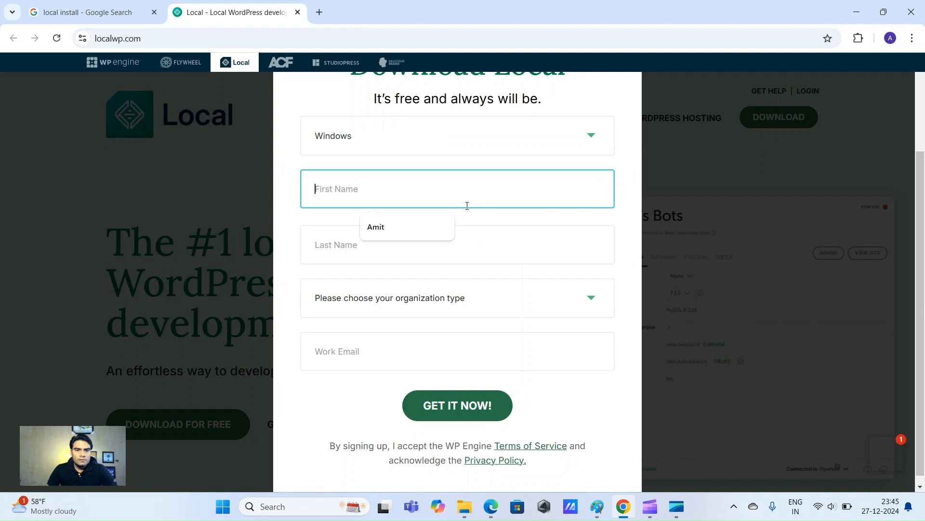
click(376, 227)
click(381, 248)
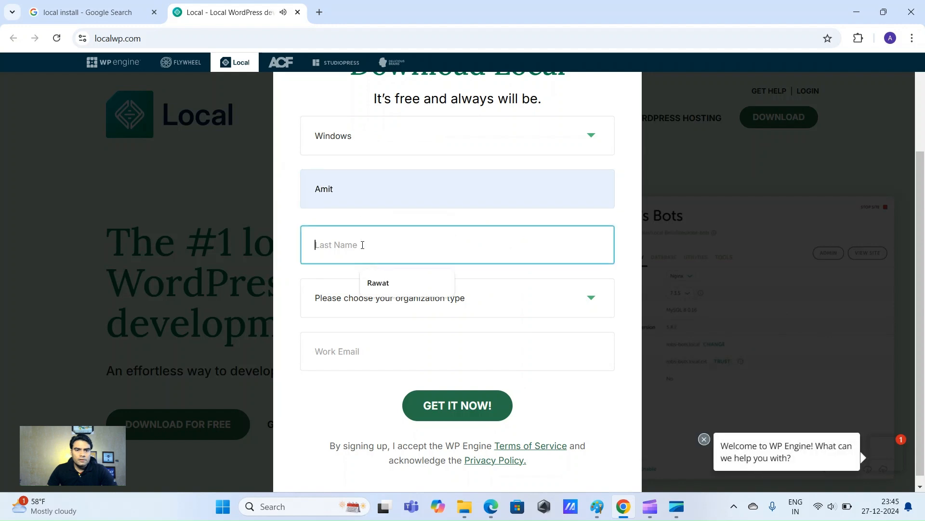
click(384, 288)
click(349, 341)
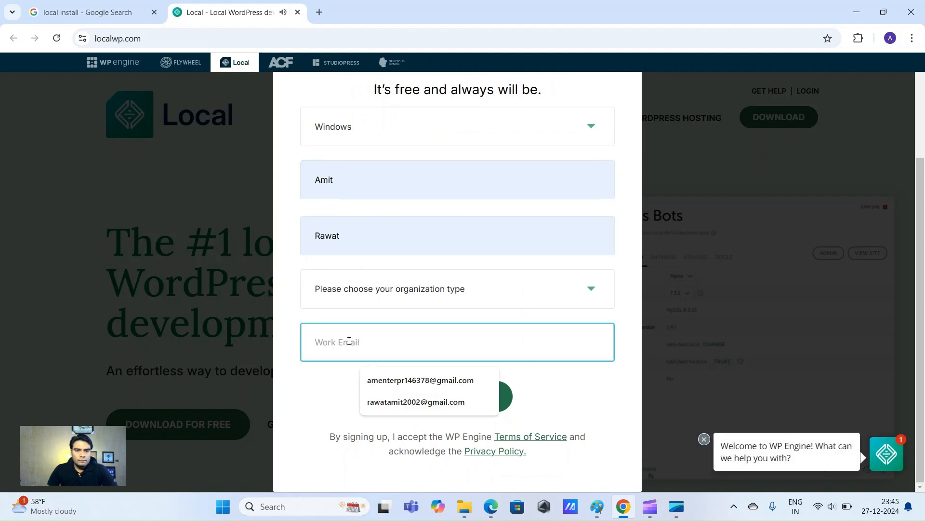
click(396, 384)
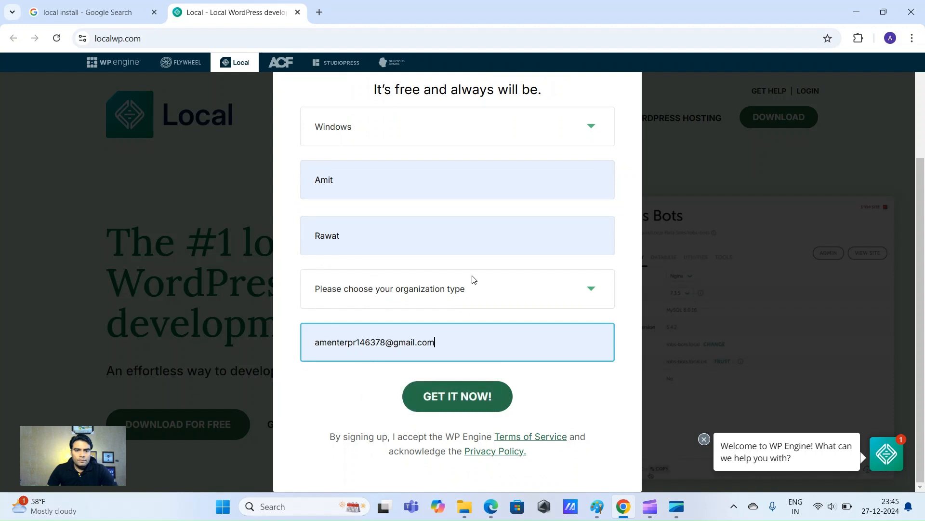
click(489, 303)
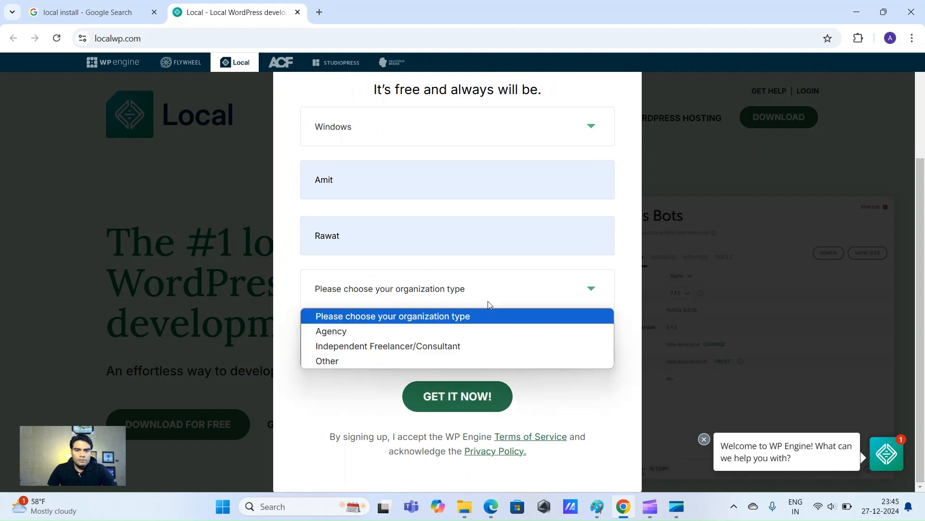
click(339, 360)
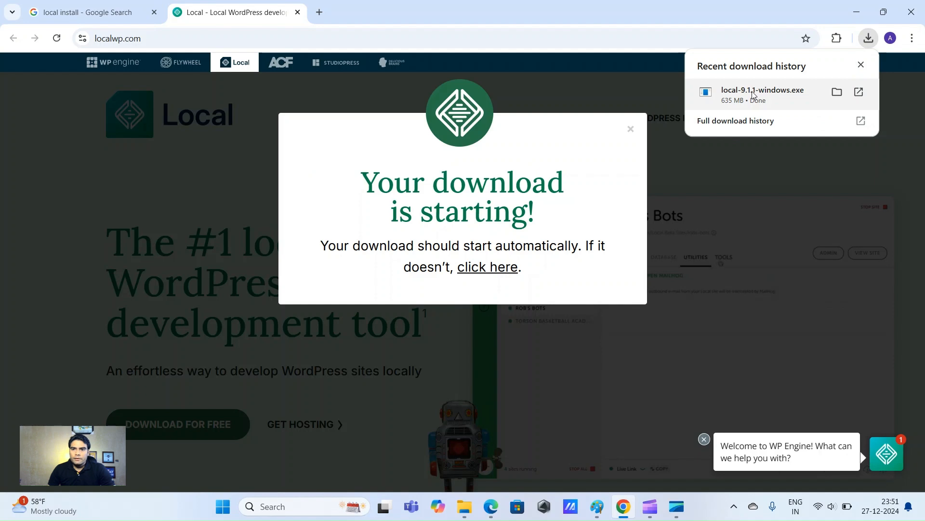
Run local-9.1.1-windows.exe, install Local only for the current user, and launch it
click(757, 94)
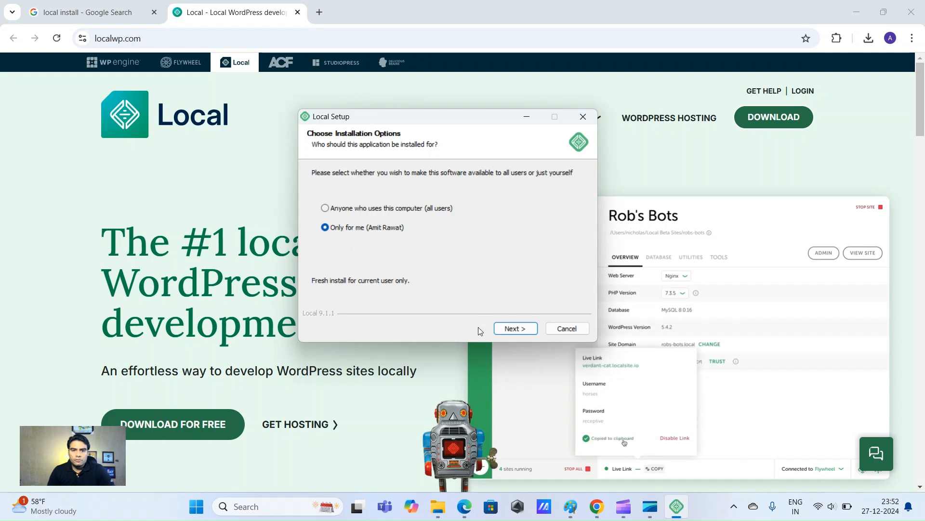
click(516, 328)
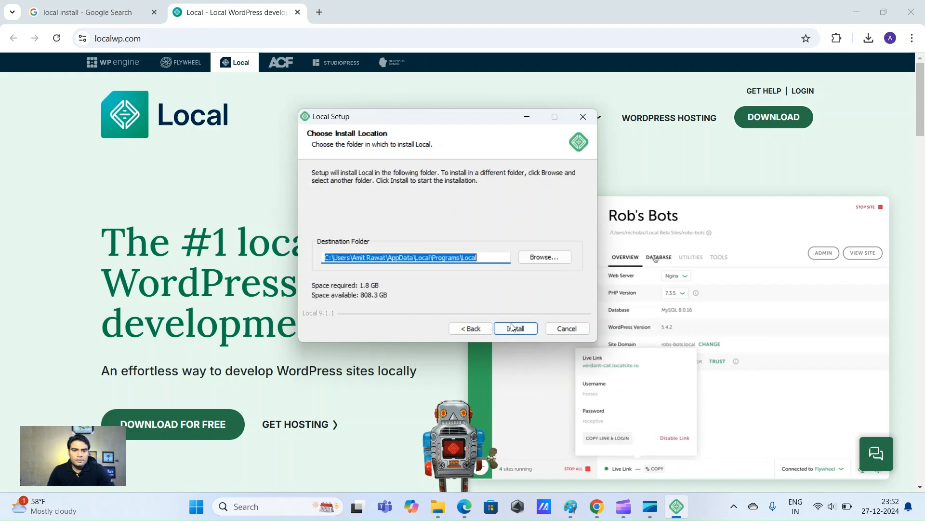
click(517, 329)
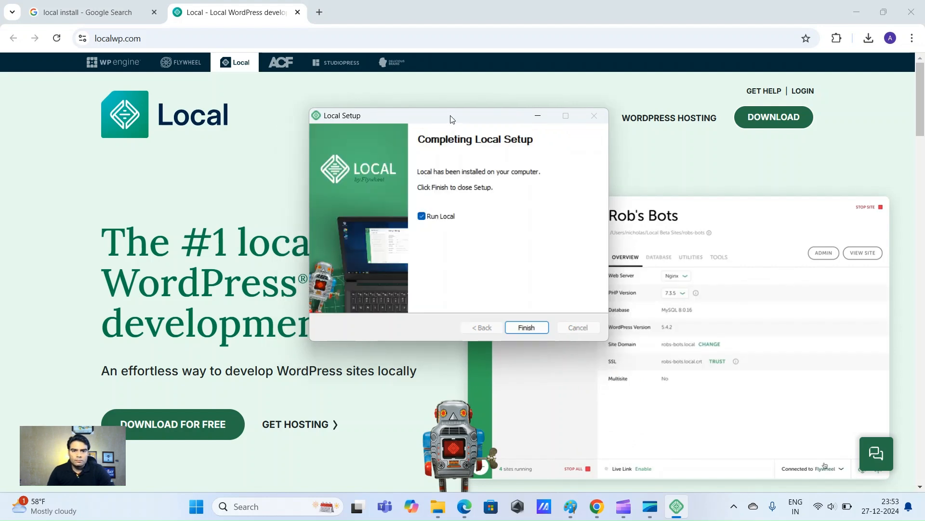
mouse_move(437, 120)
mouse_down()
mouse_move(425, 116)
mouse_move(472, 116)
mouse_move(446, 105)
mouse_up()
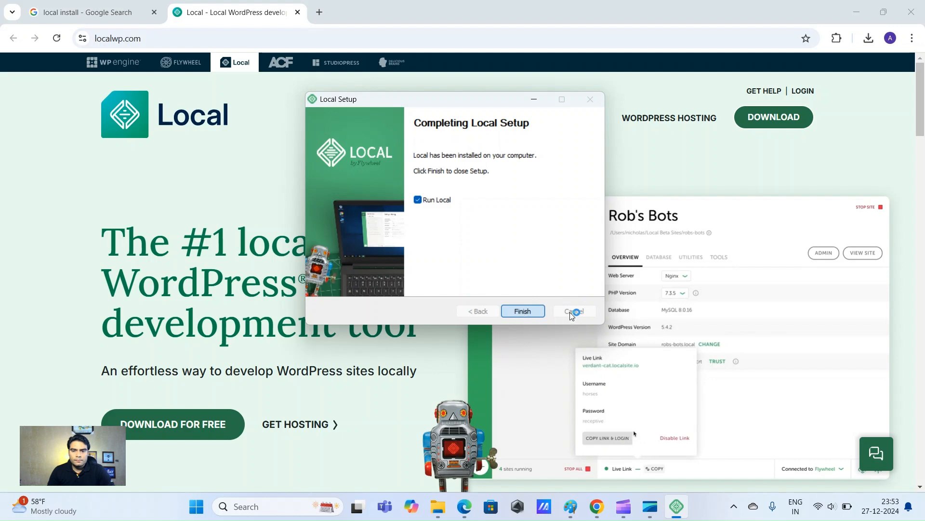
click(523, 311)
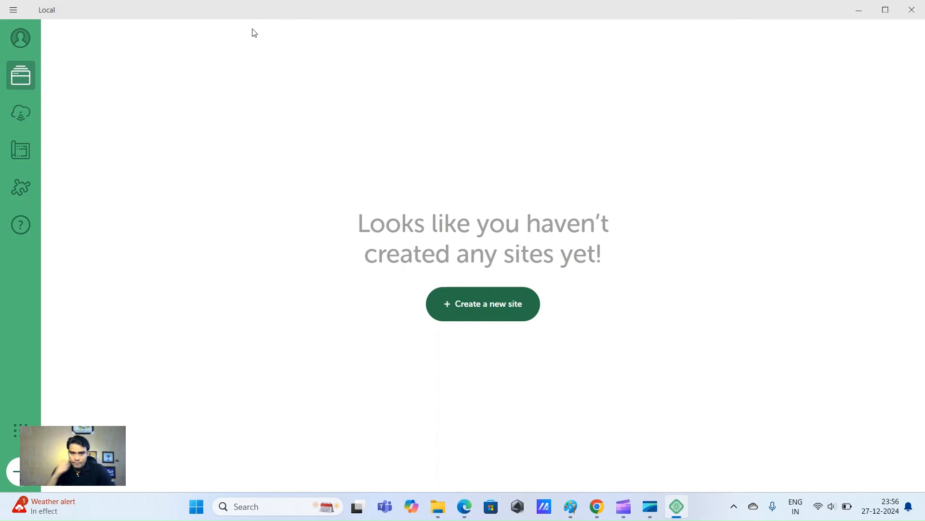
Start a new Local site and name it 'Google ads project website'
click(501, 312)
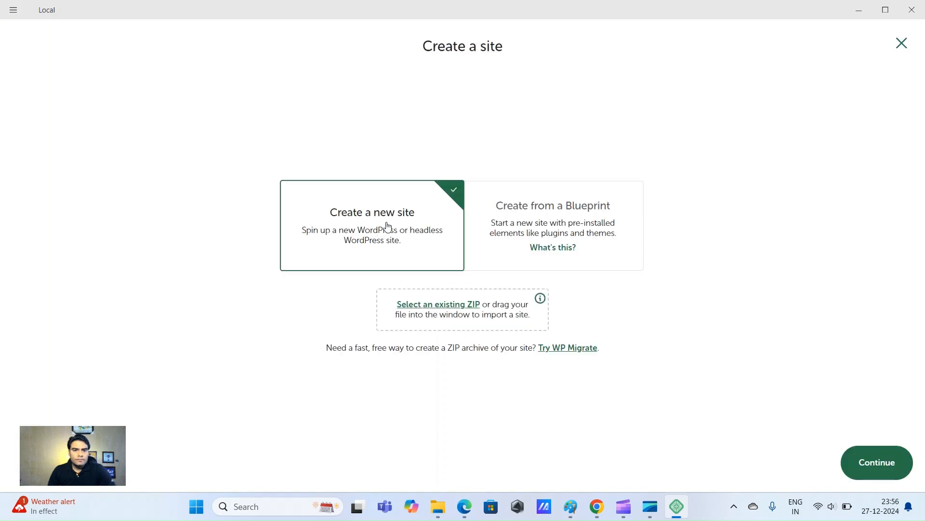
click(885, 462)
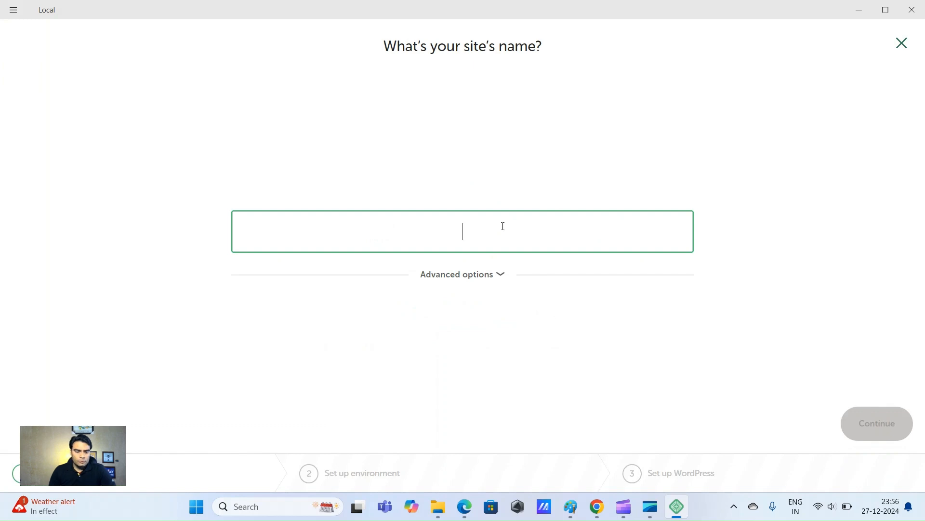
text(Test)
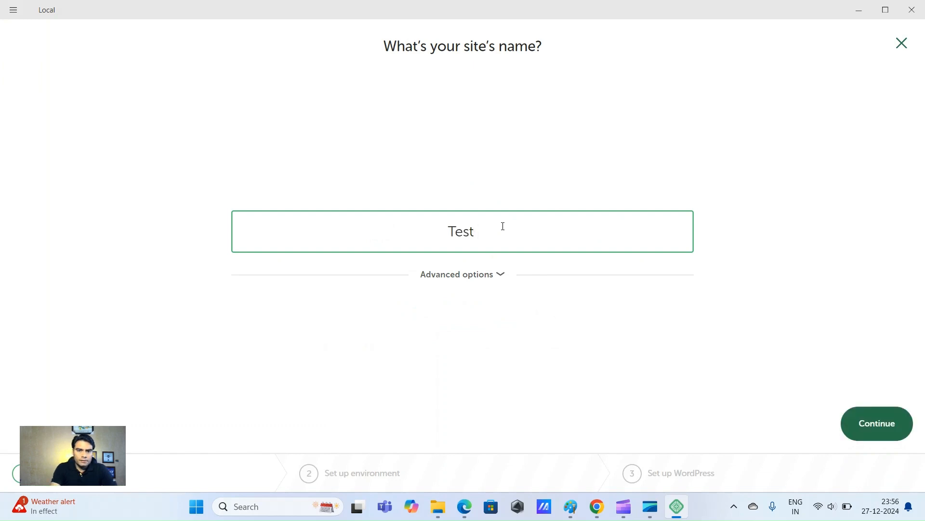
key(BackSpace)
key(BackSpace)
key(BackSpace)
key(BackSpace)
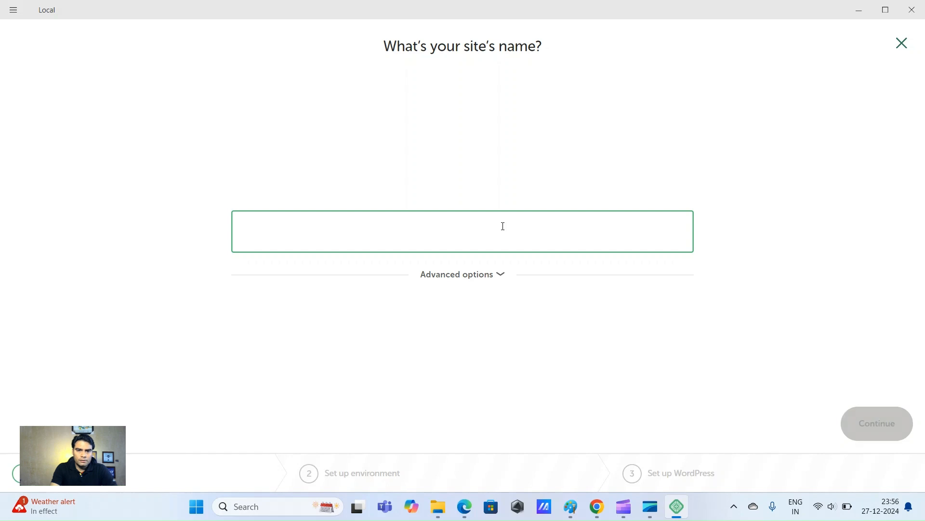
text(Google)
key(BackSpace)
key(BackSpace)
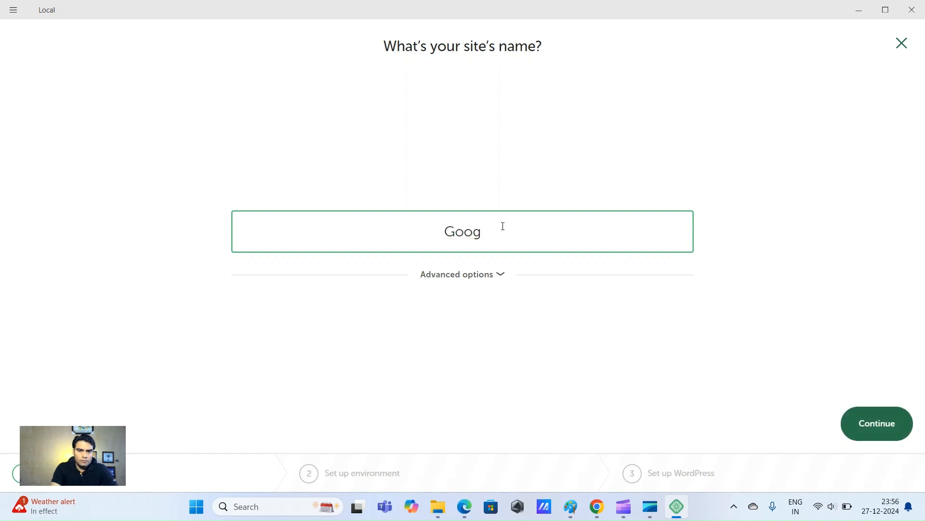
text(le ads )
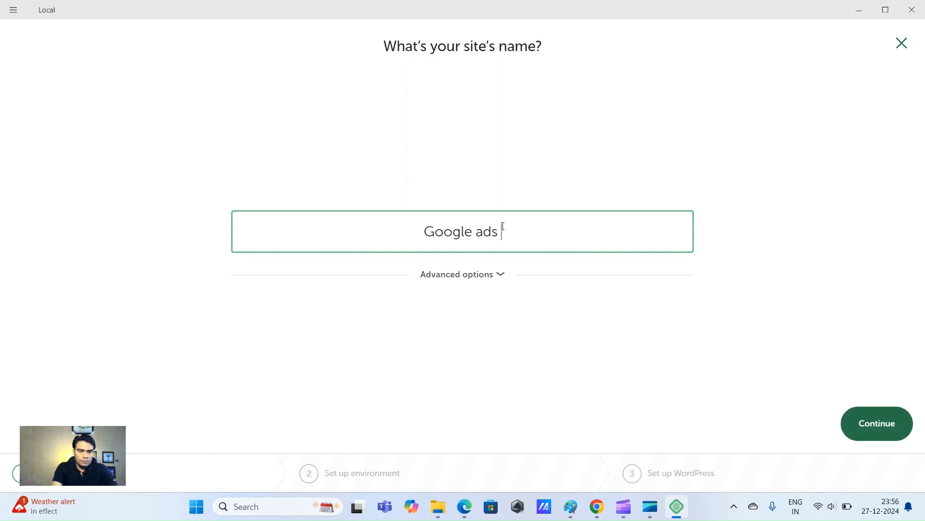
text(projet)
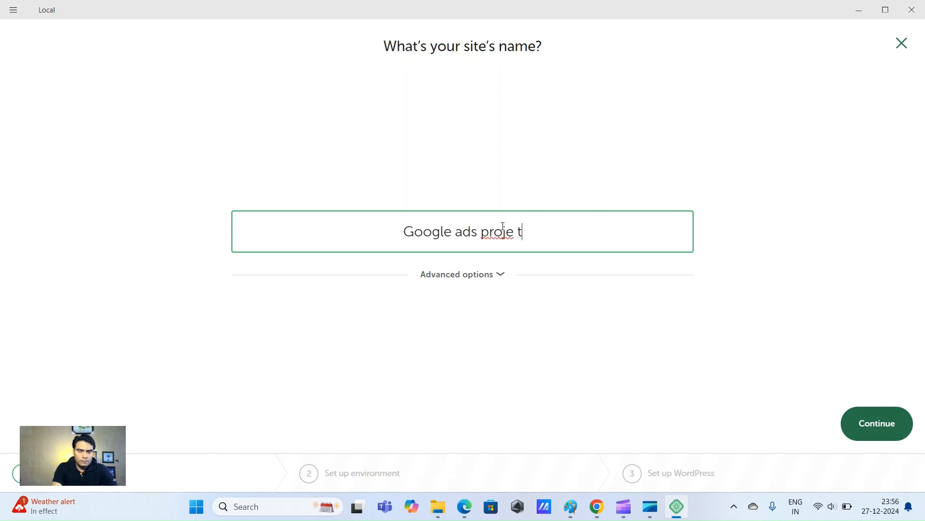
key(BackSpace)
text(ct w)
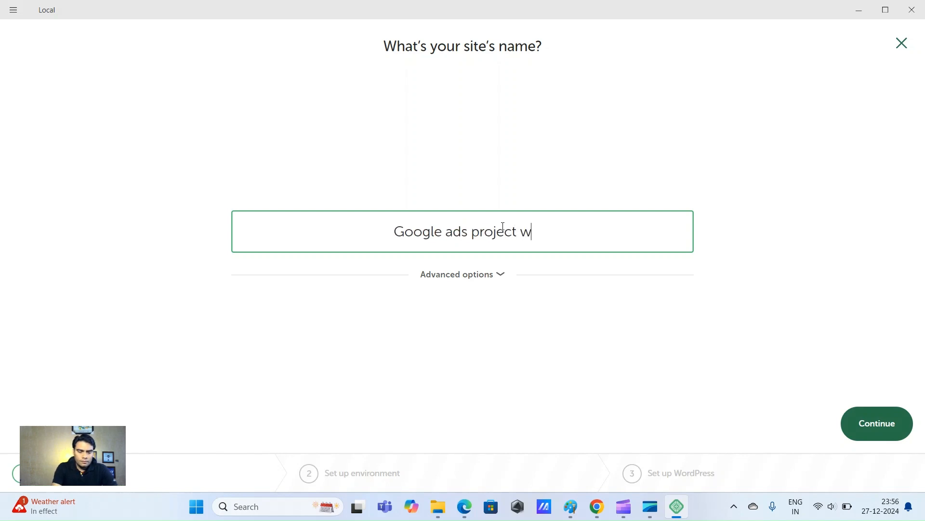
text(ebsite)
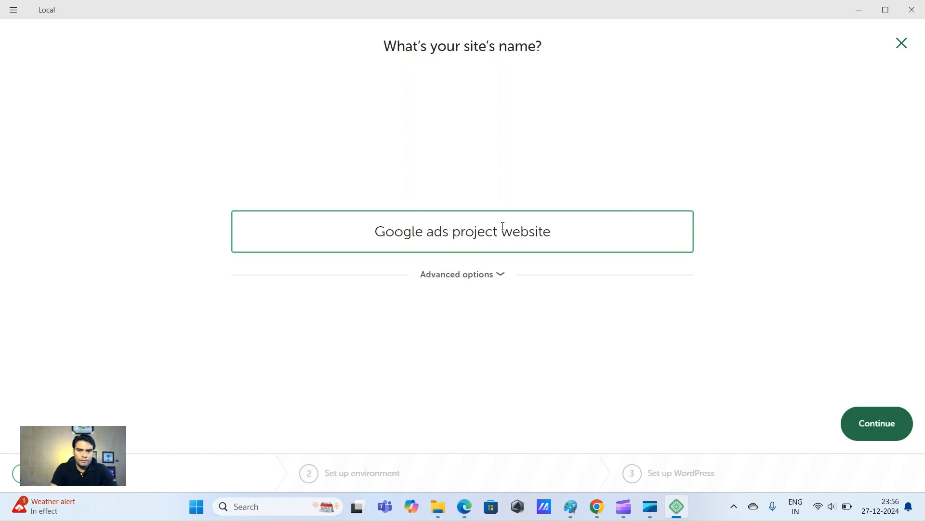
click(888, 430)
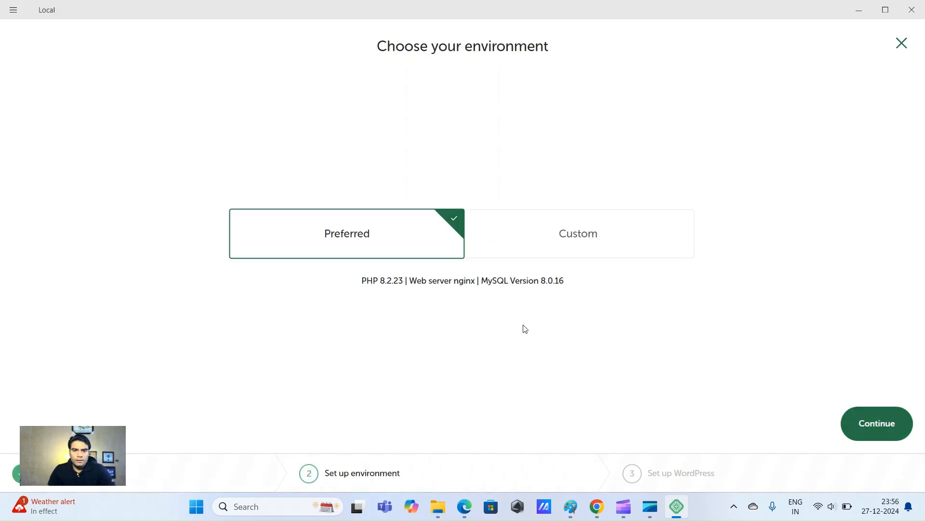
Keep the Preferred environment, paste the admin e-mail over the default, and add the site
click(880, 432)
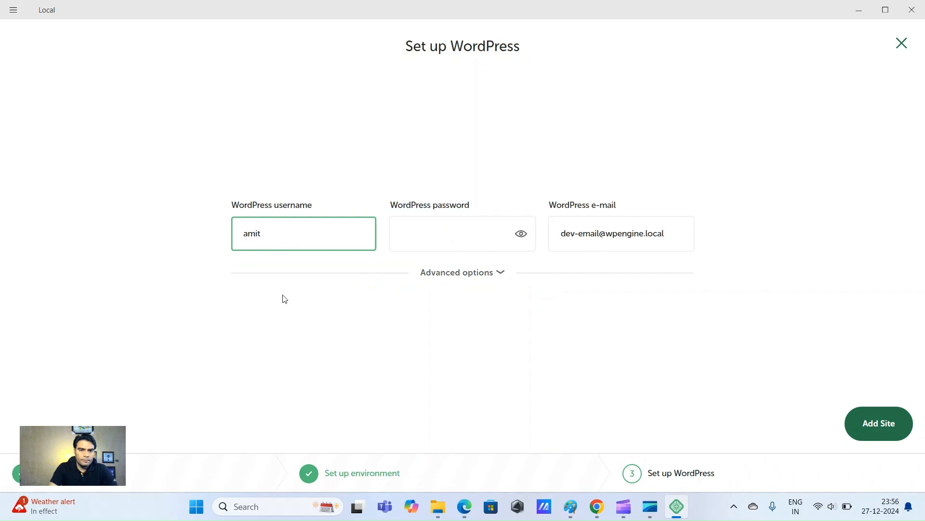
click(461, 221)
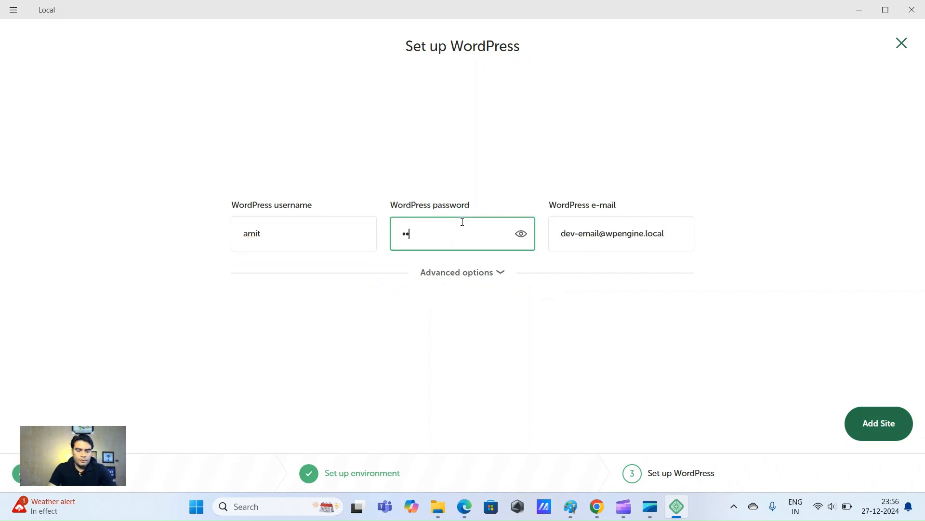
triple_click(637, 228)
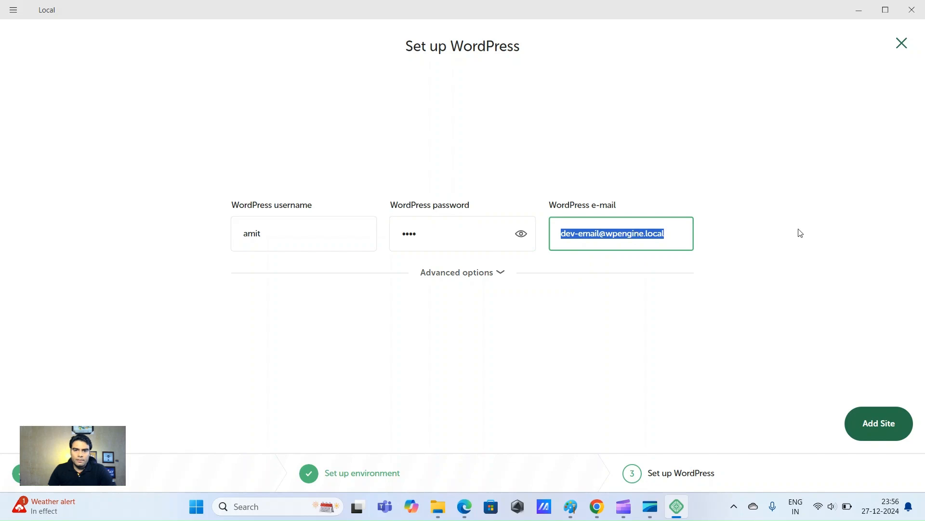
key(ctrl+v)
click(884, 426)
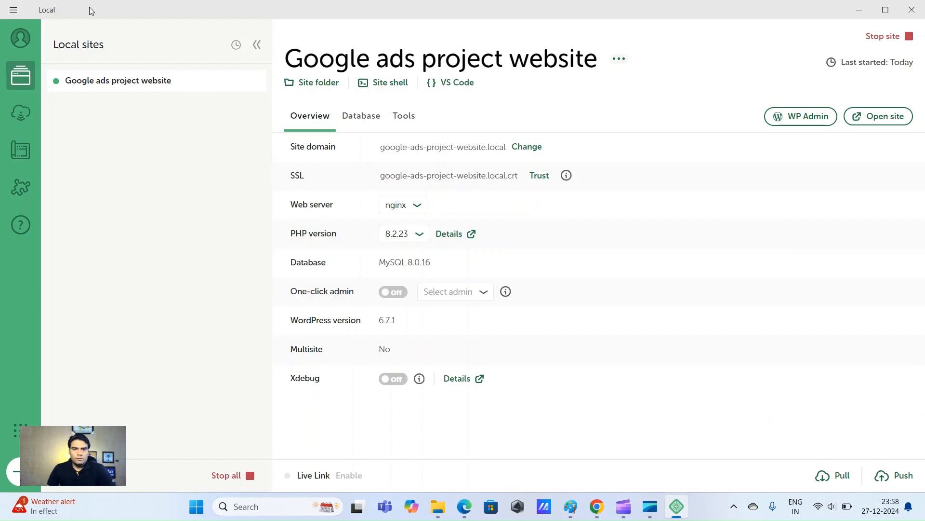
Stop and restart the site, then view its homepage in the browser
click(910, 39)
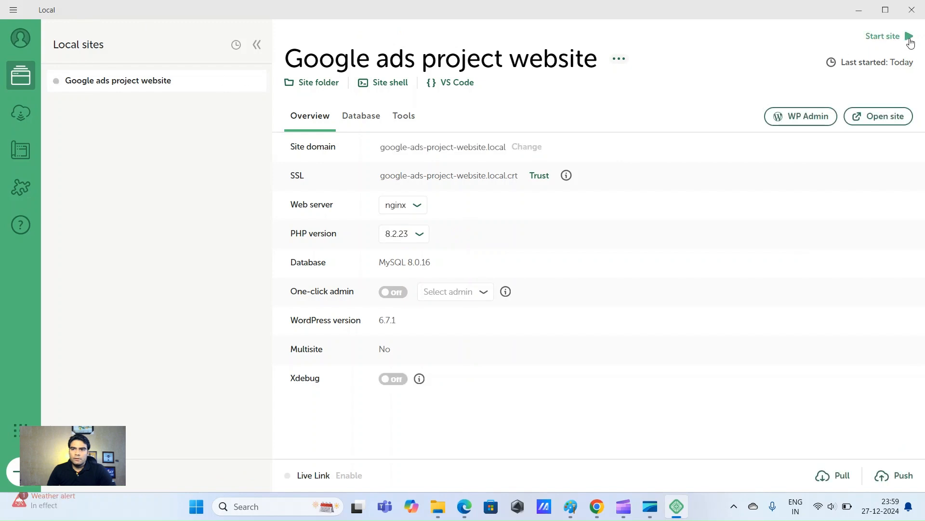
click(908, 39)
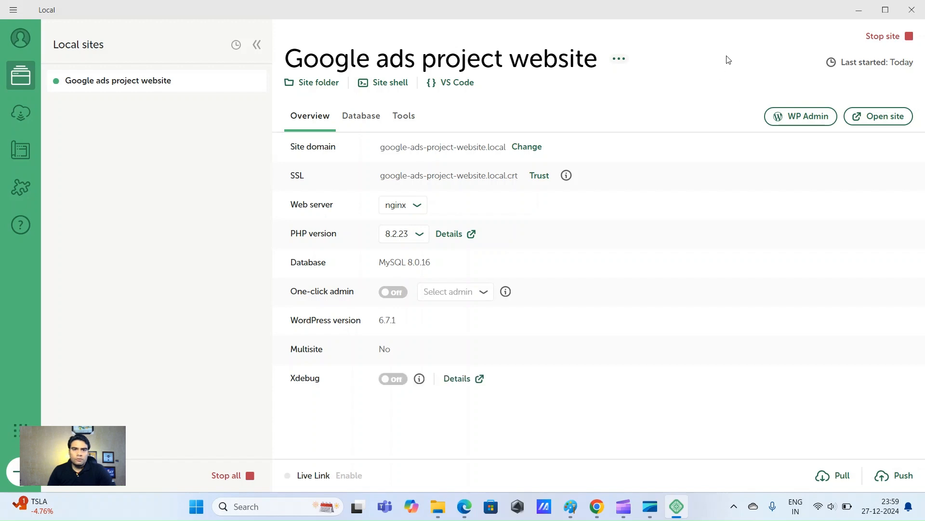
click(885, 119)
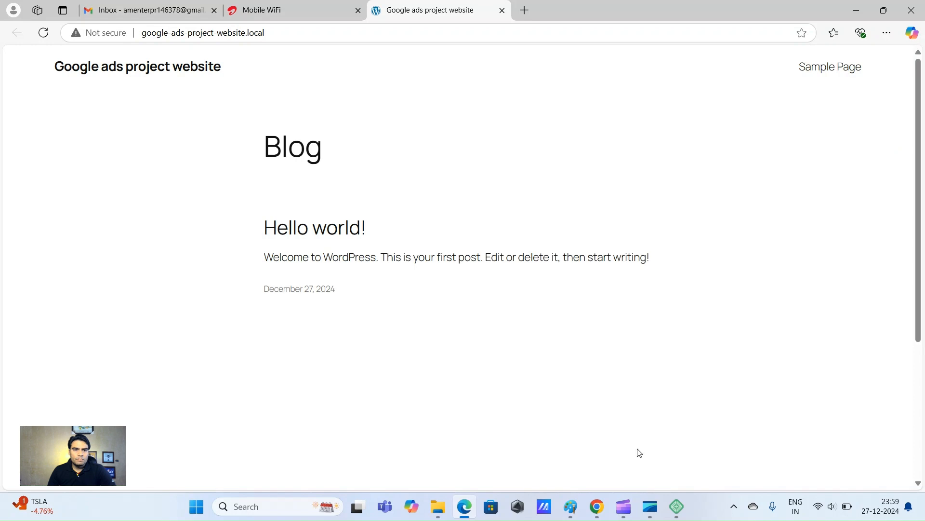
Open WP Admin and log in with the admin username and password, Remember Me ticked
click(678, 506)
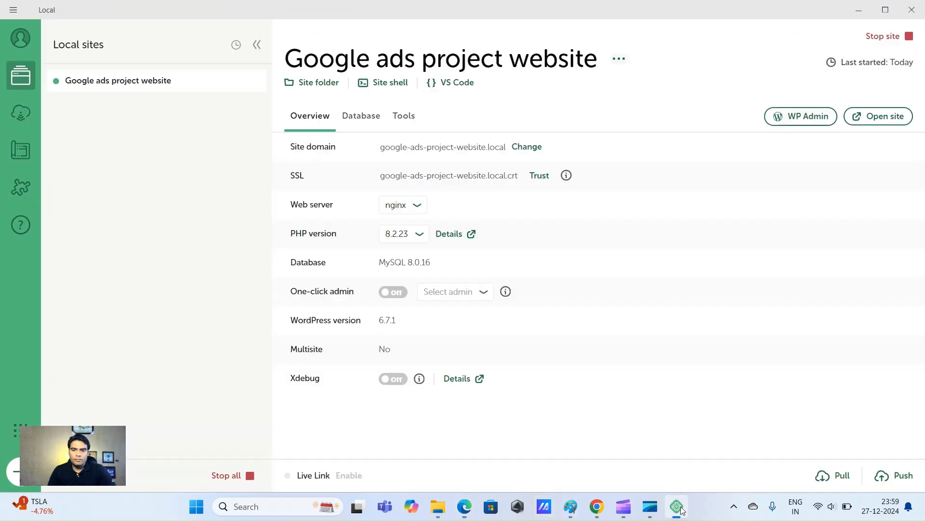
click(815, 118)
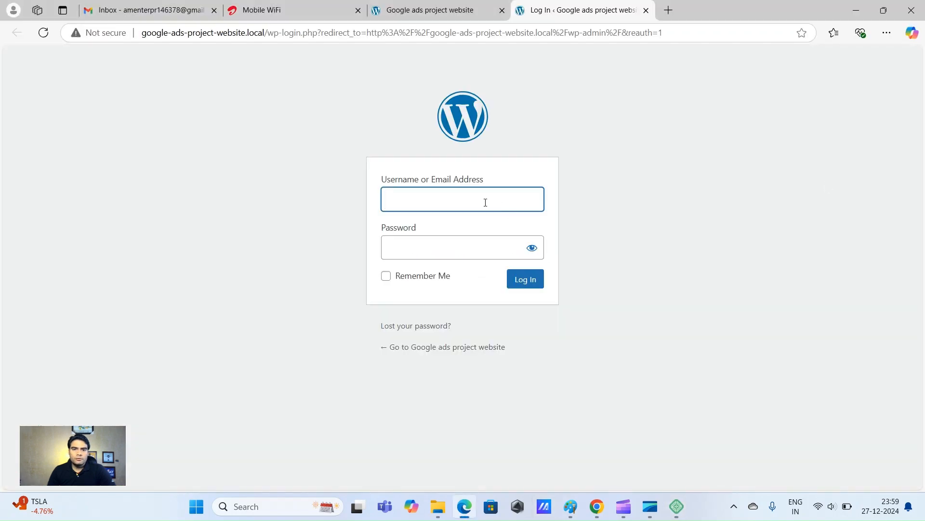
click(486, 202)
click(463, 243)
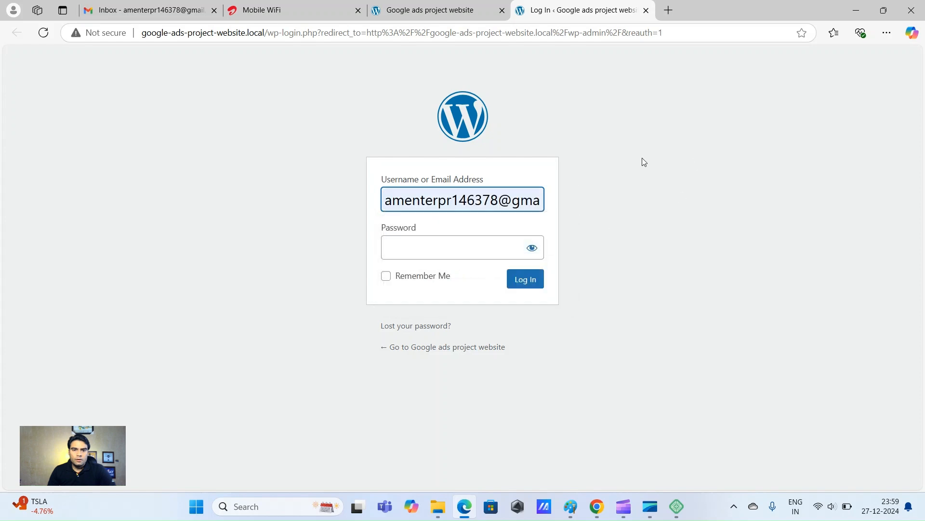
double_click(452, 205)
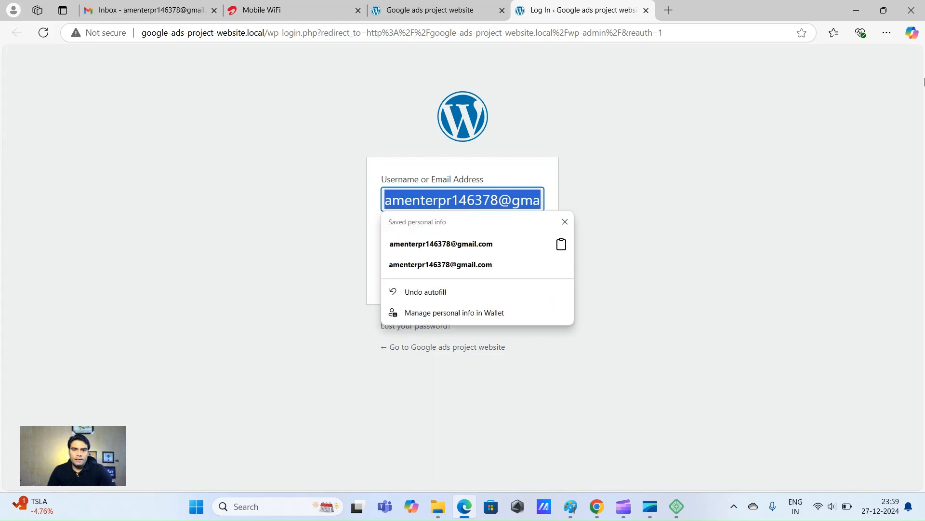
text(amit)
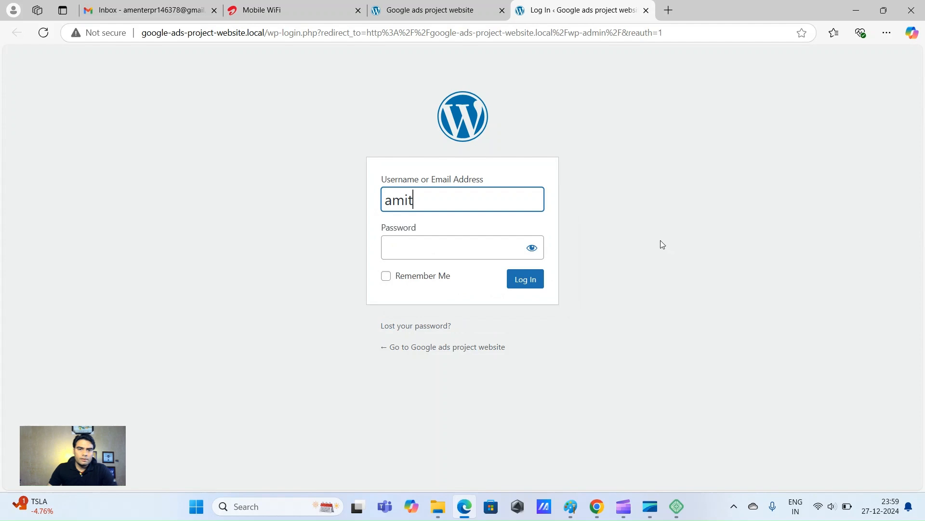
click(453, 245)
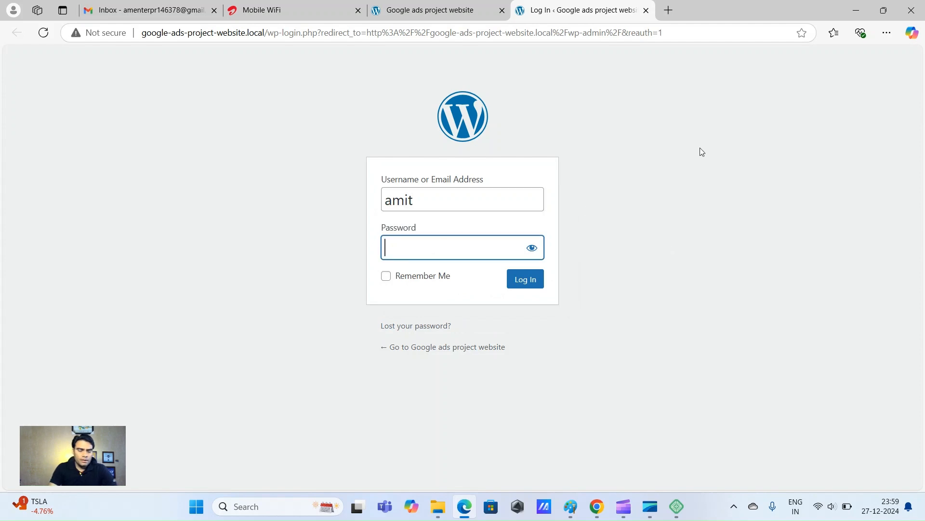
text(****)
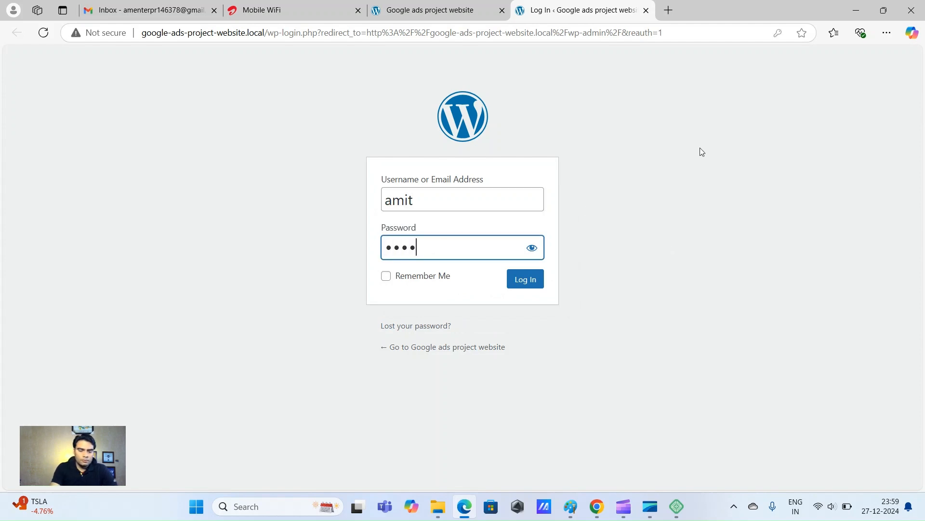
click(387, 277)
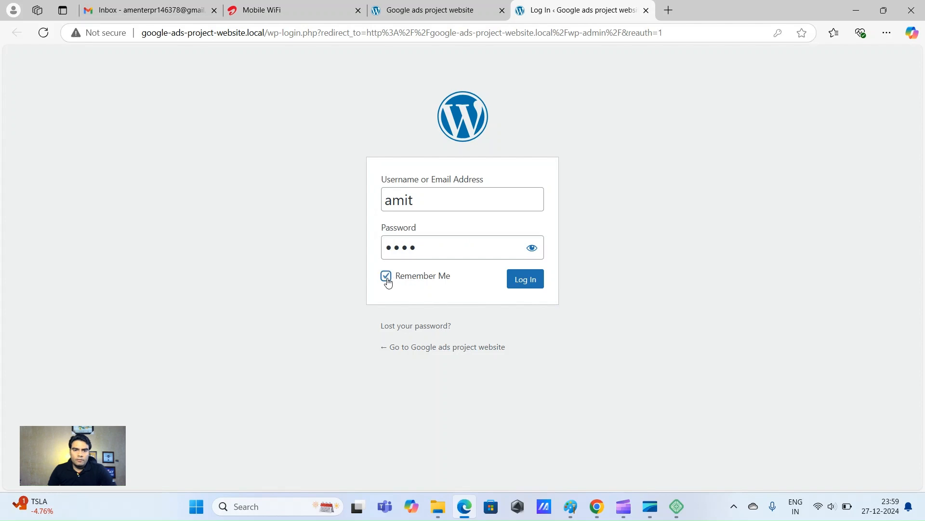
click(530, 282)
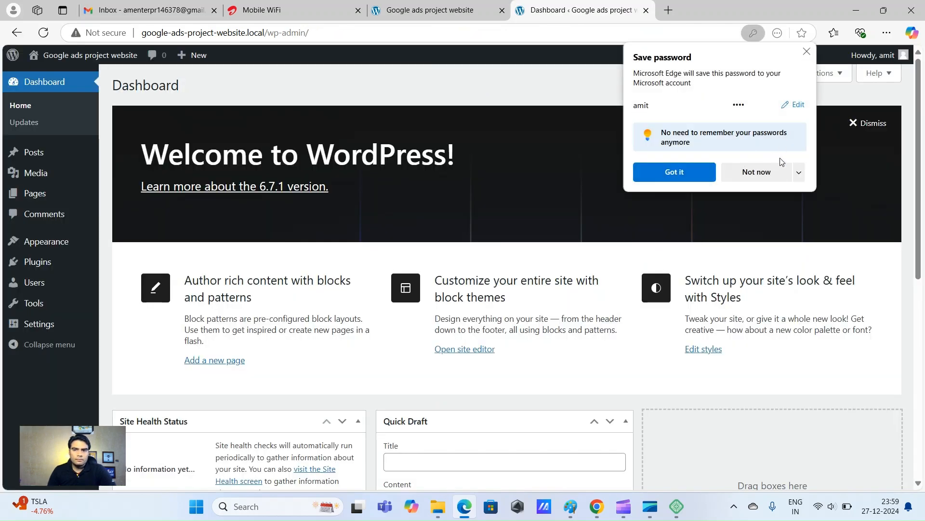
Go to Plugins > Add New Plugin and search for 'wp migrat'
click(808, 51)
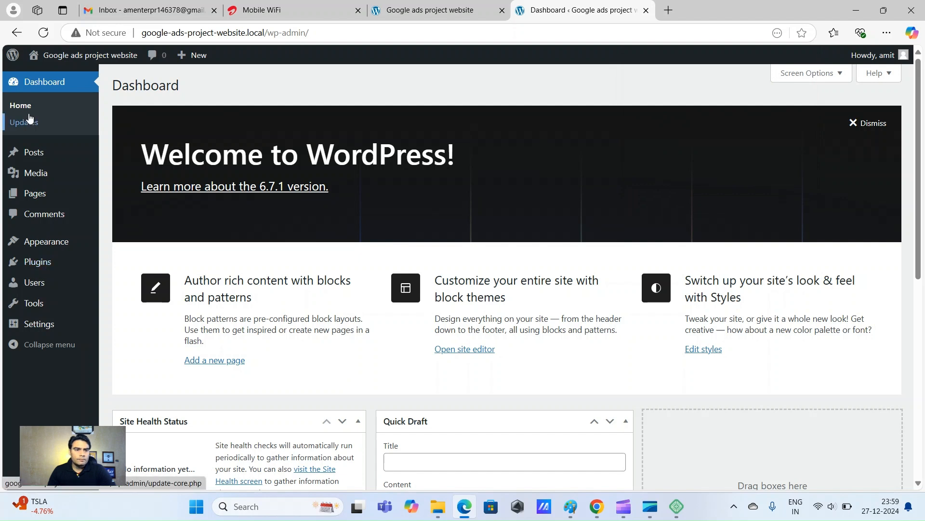
mouse_move(45, 264)
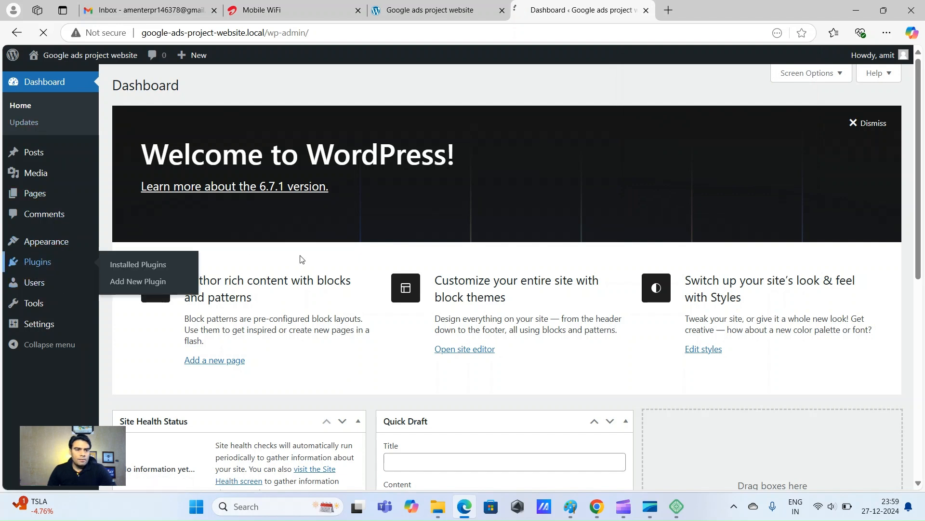
click(149, 264)
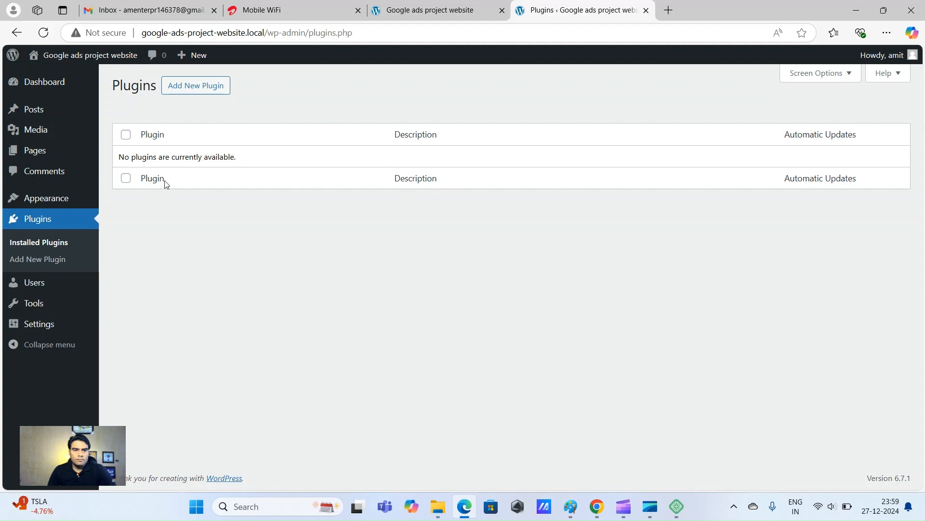
click(198, 86)
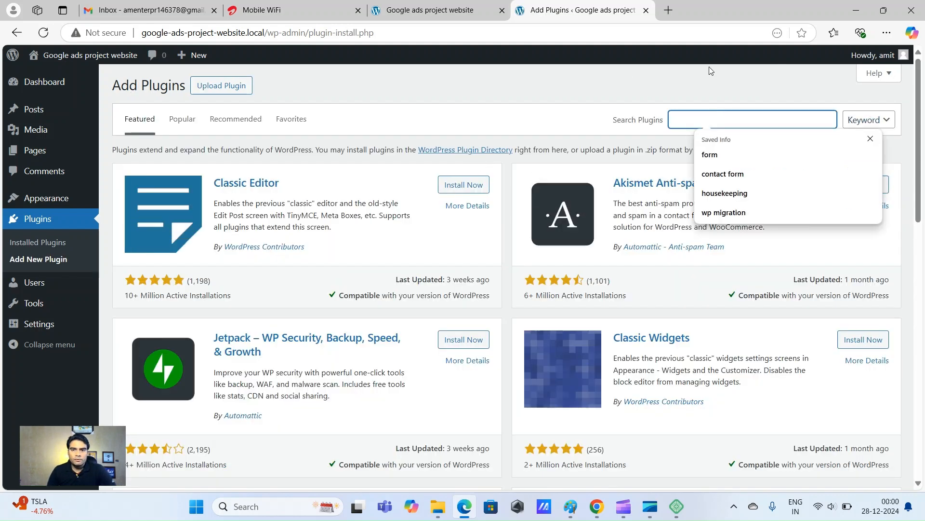
text(wp)
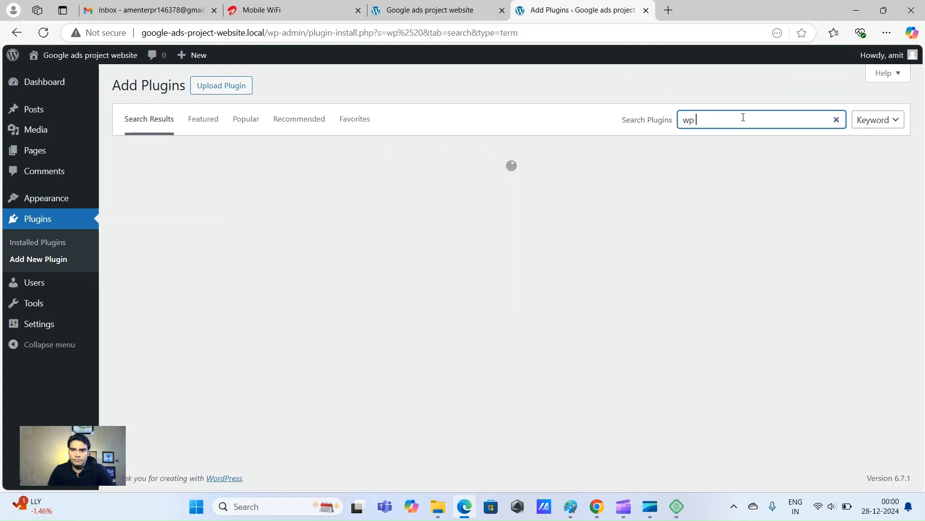
text( migration)
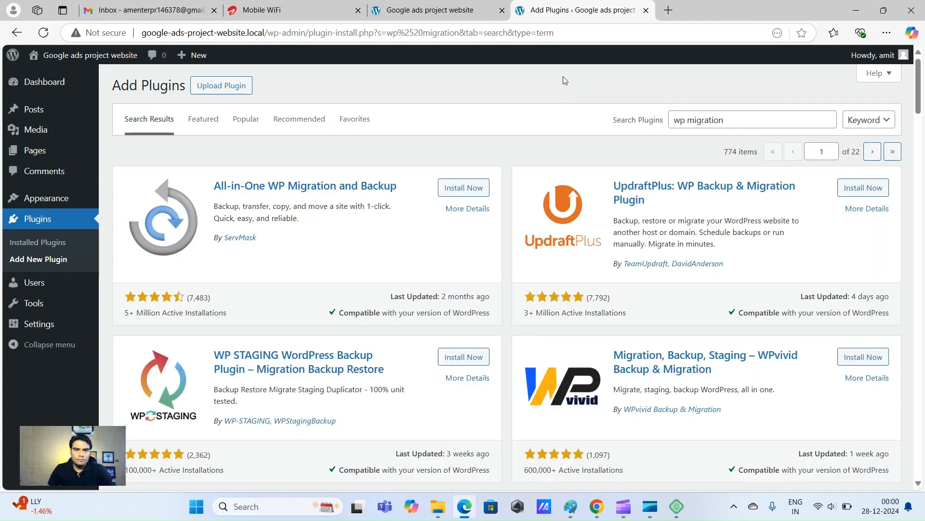
Install and activate All-in-One WP Migration and Backup, then go to its Import page
click(465, 188)
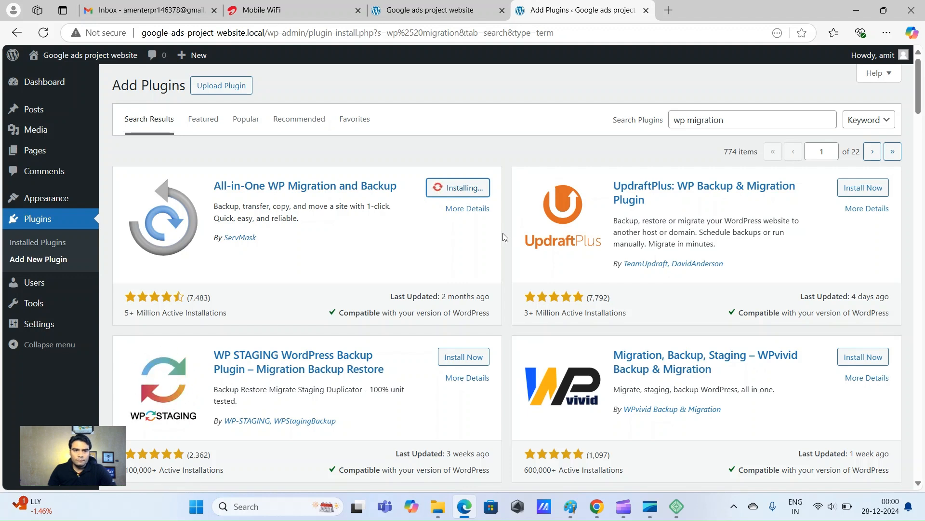
click(465, 192)
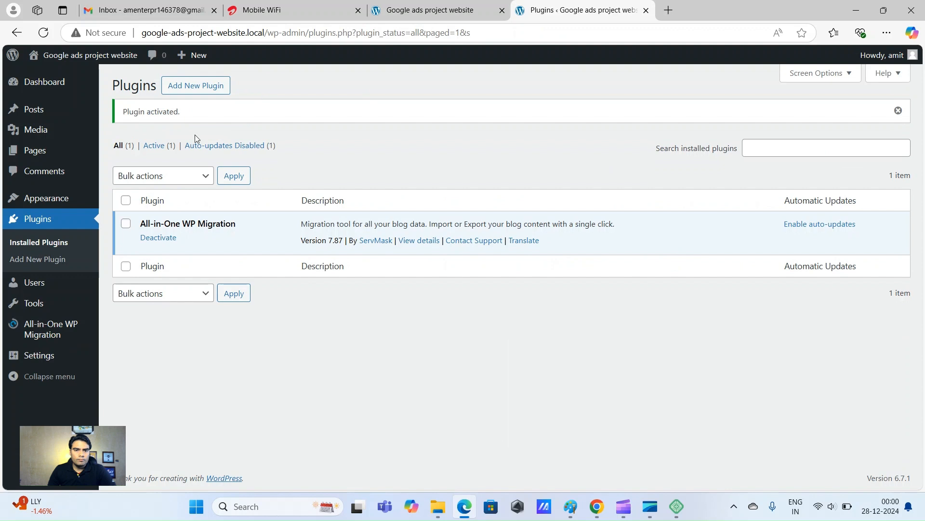
mouse_move(17, 328)
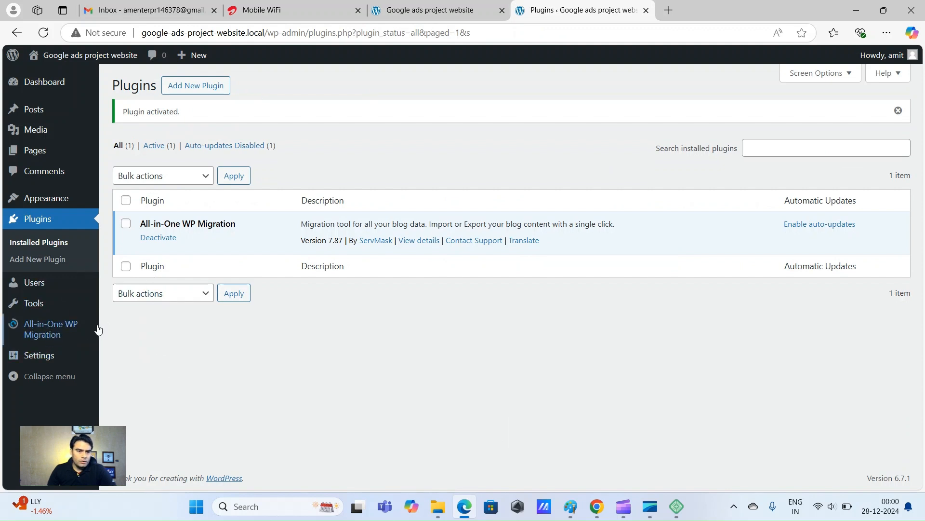
mouse_move(49, 336)
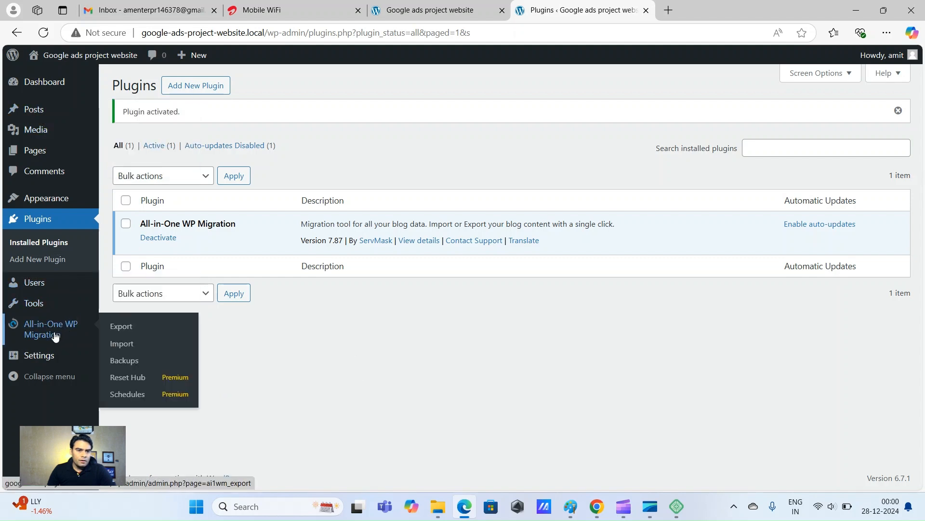
click(136, 347)
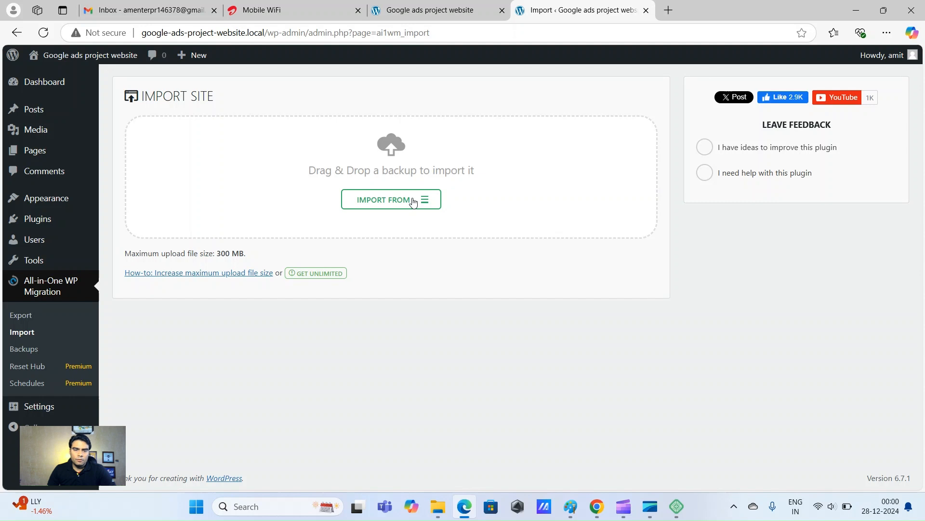
Import the a-m-enterprises-local .wpress backup from the Desktop's BizBoost Project folder as a file
click(413, 202)
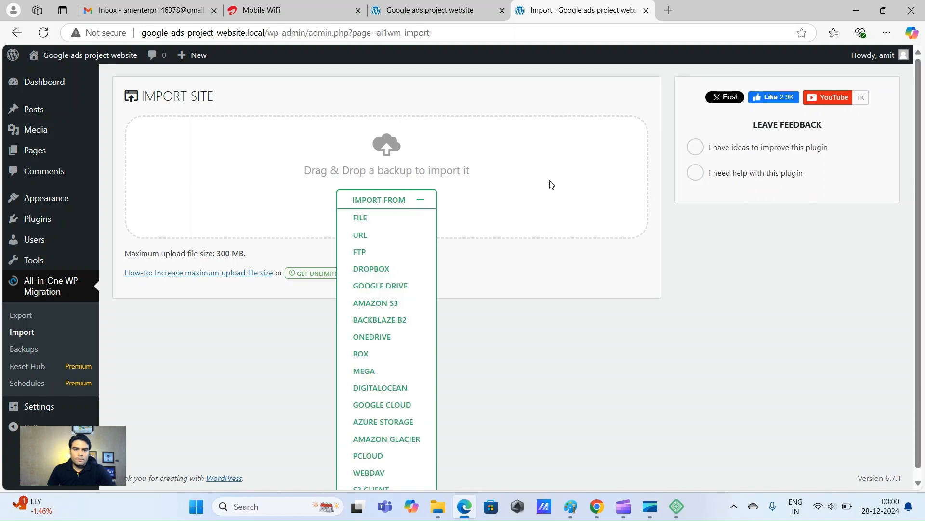
click(374, 222)
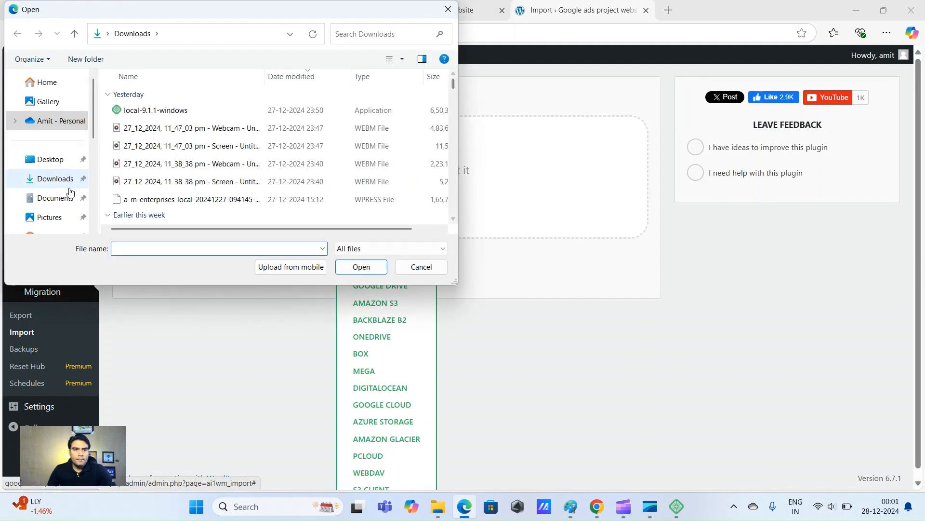
click(55, 162)
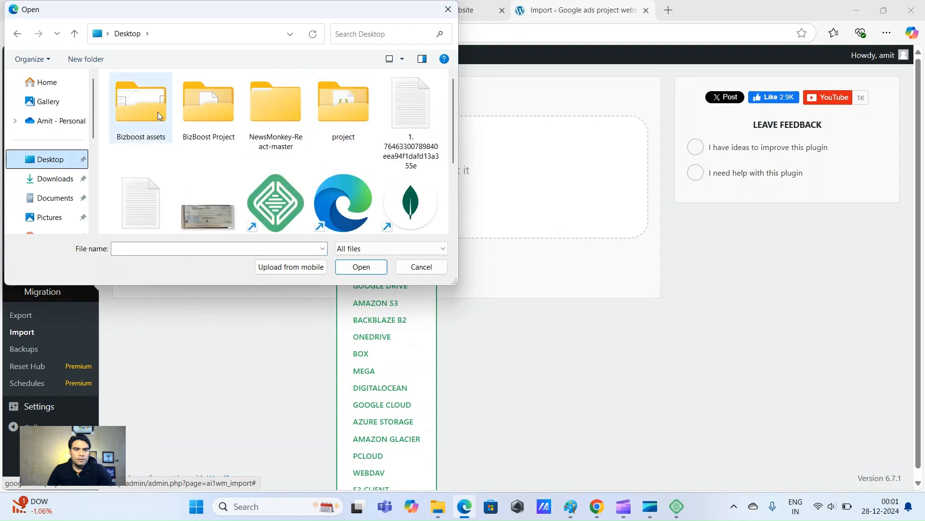
double_click(224, 106)
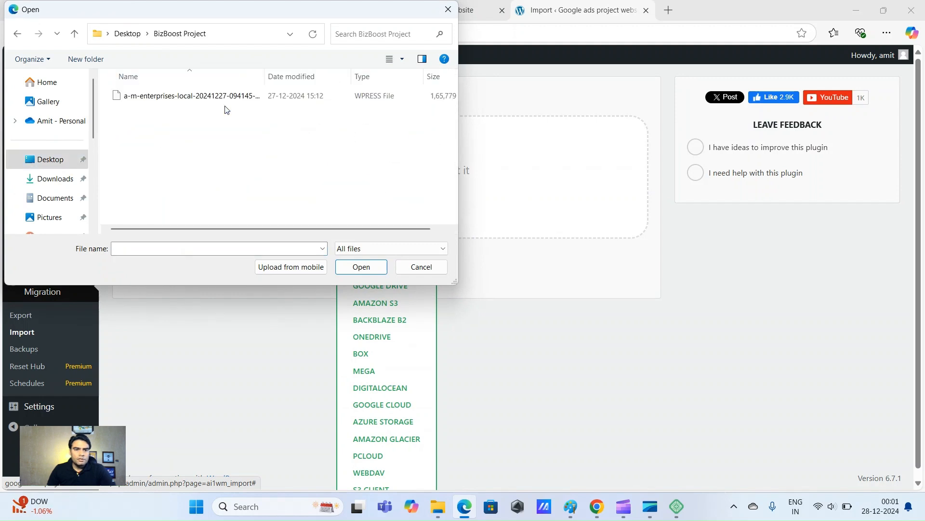
click(160, 95)
click(361, 267)
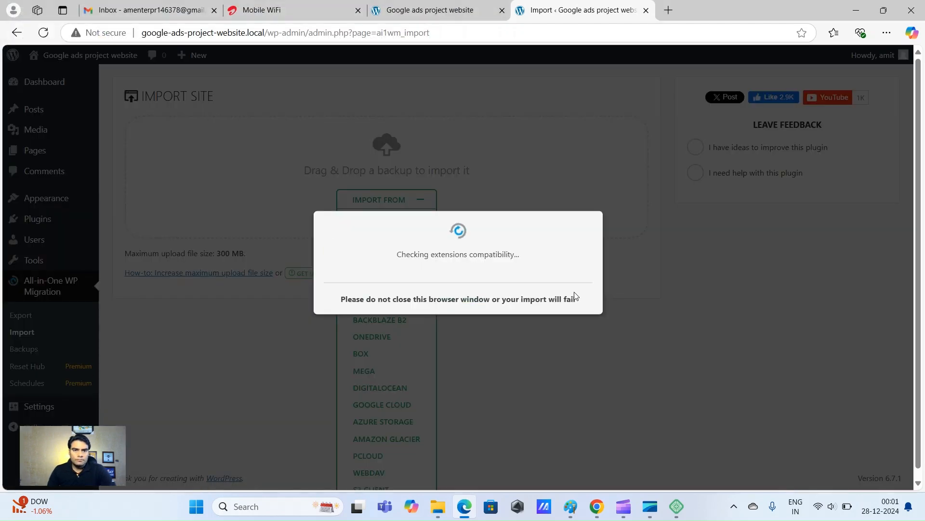
Approve overwriting the site with PROCEED, then dismiss the import success message with FINISH
click(452, 3)
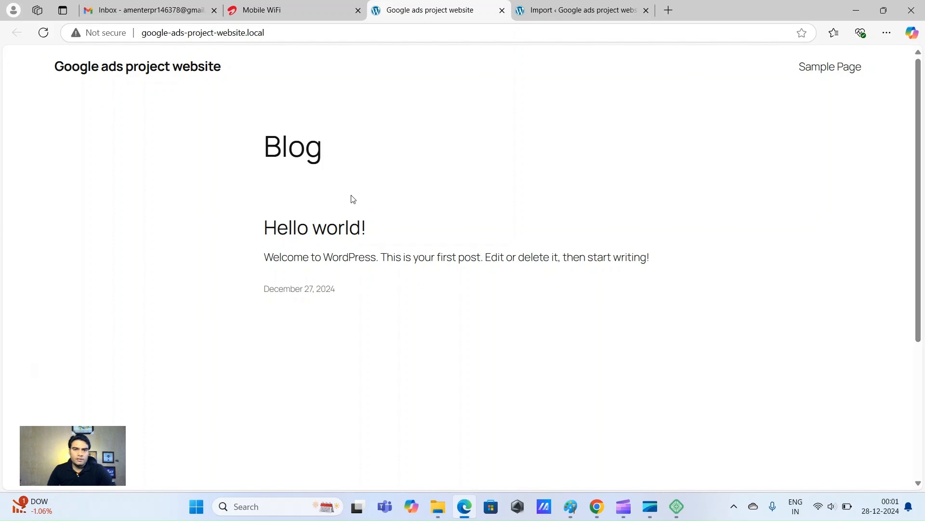
click(579, 10)
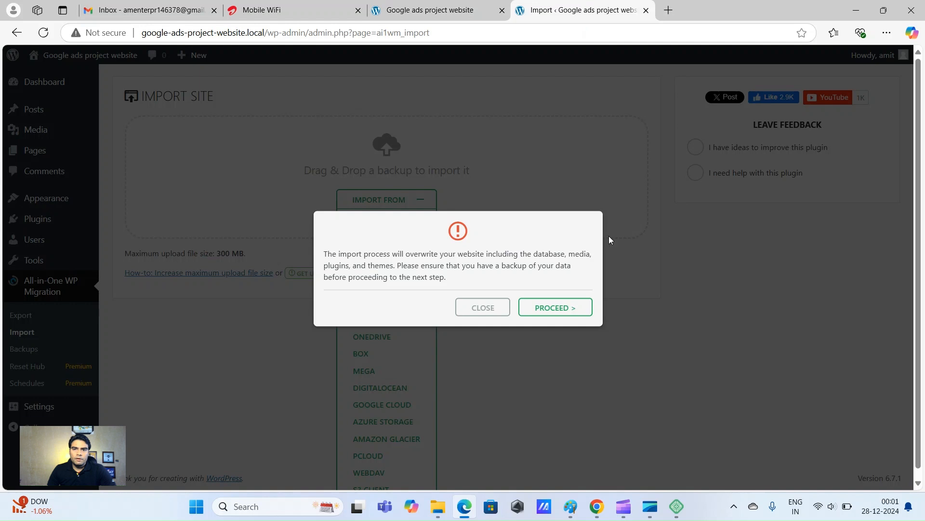
click(560, 310)
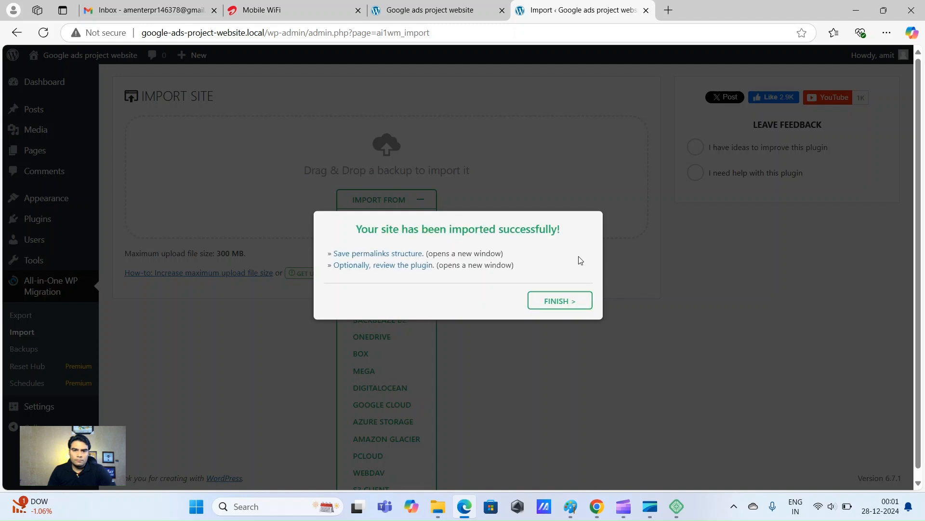
drag(360, 229, 570, 227)
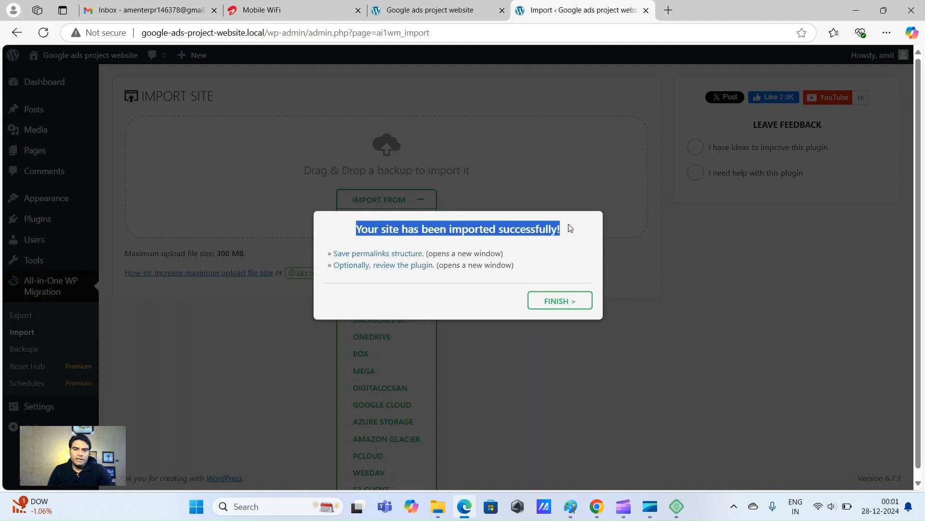
click(564, 284)
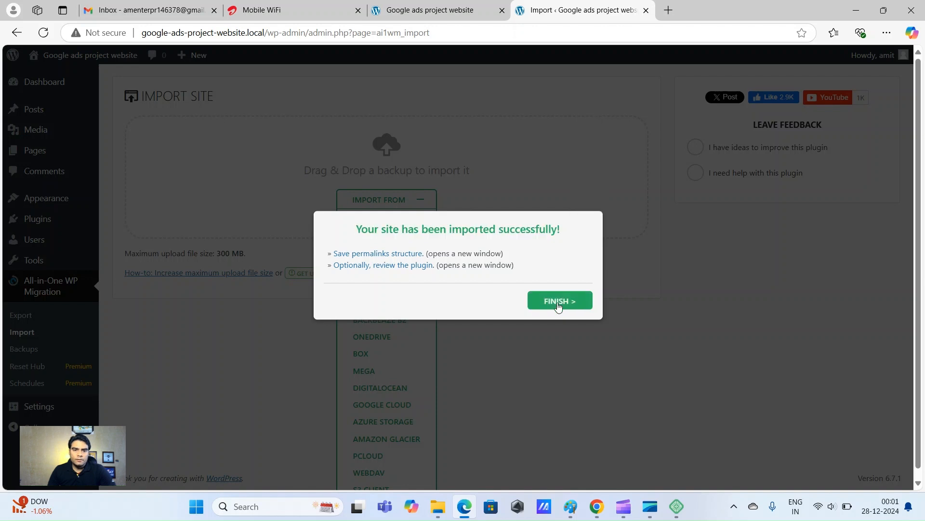
click(558, 305)
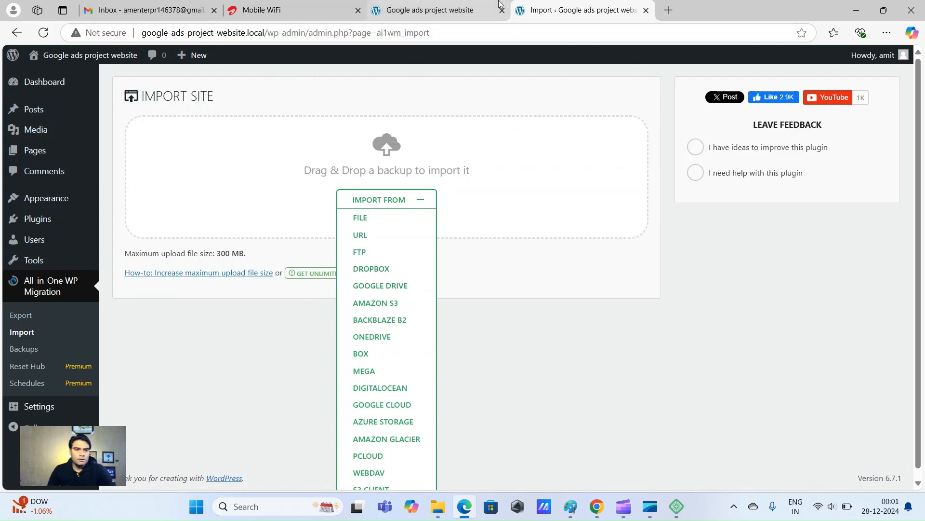
Reload the site's front page in its browser tab to load the imported content
click(451, 5)
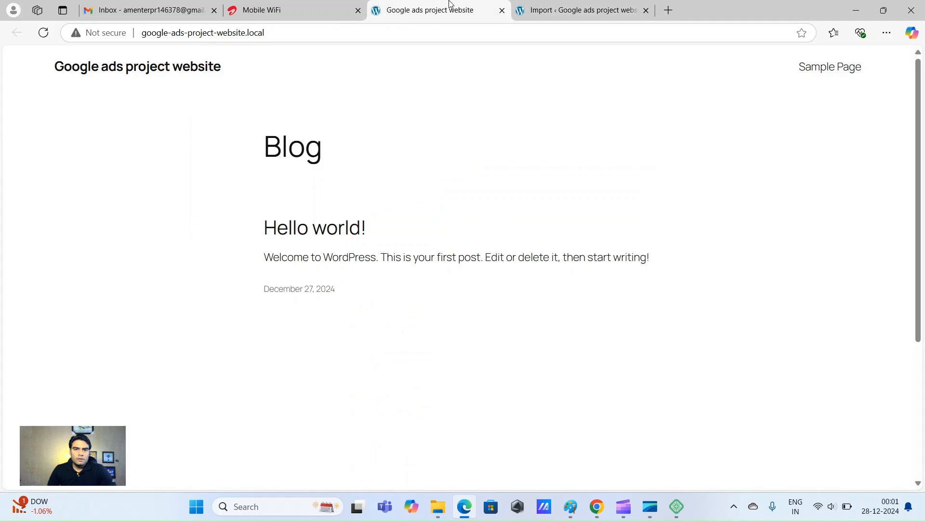
click(289, 36)
click(22, 212)
click(44, 32)
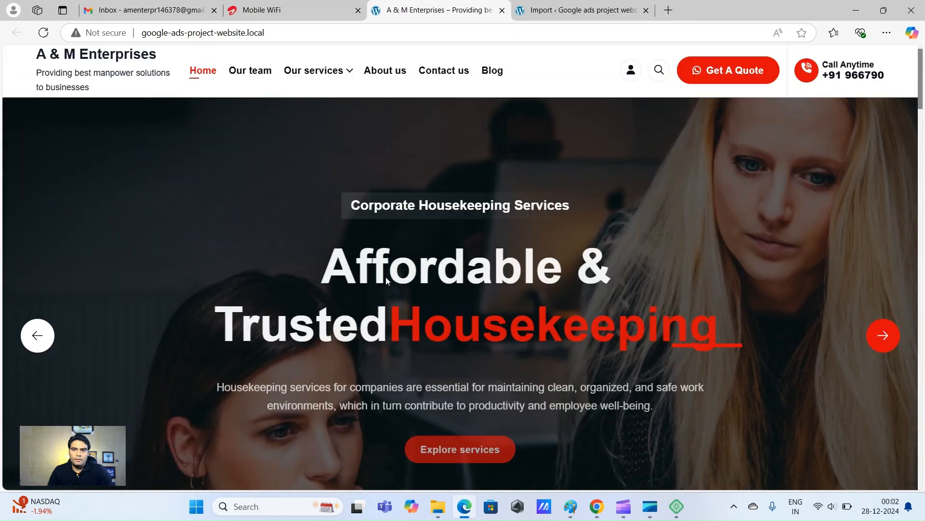
Scroll through the A & M Enterprises homepage, checking the 'Affordable & Trusted Housekeeping' hero
scroll(385, 276, down, 10)
scroll(380, 284, down, 15)
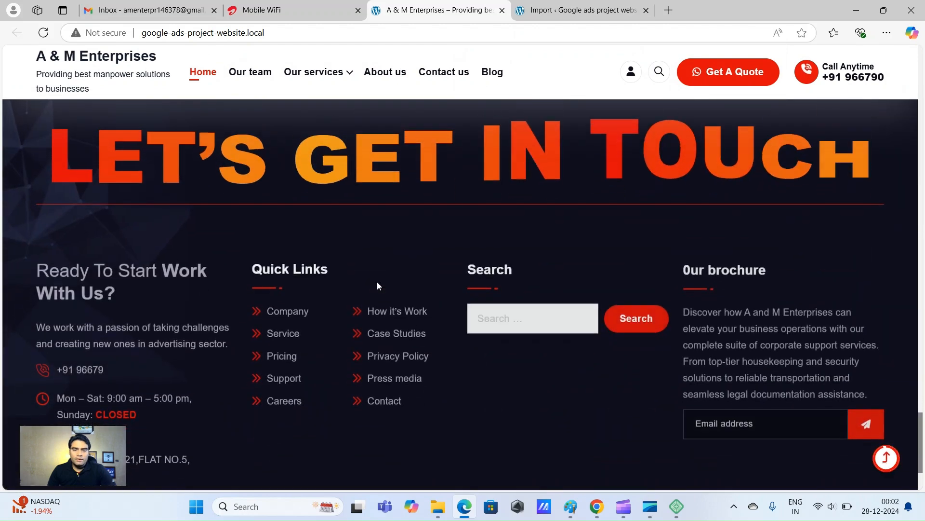
scroll(377, 285, down, 3)
scroll(377, 287, up, 7)
scroll(377, 287, up, 20)
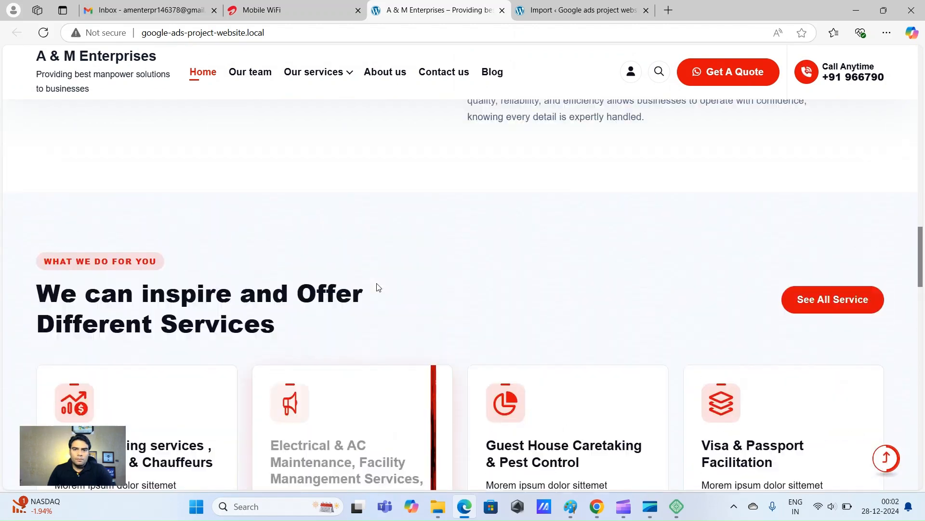
scroll(378, 286, up, 2)
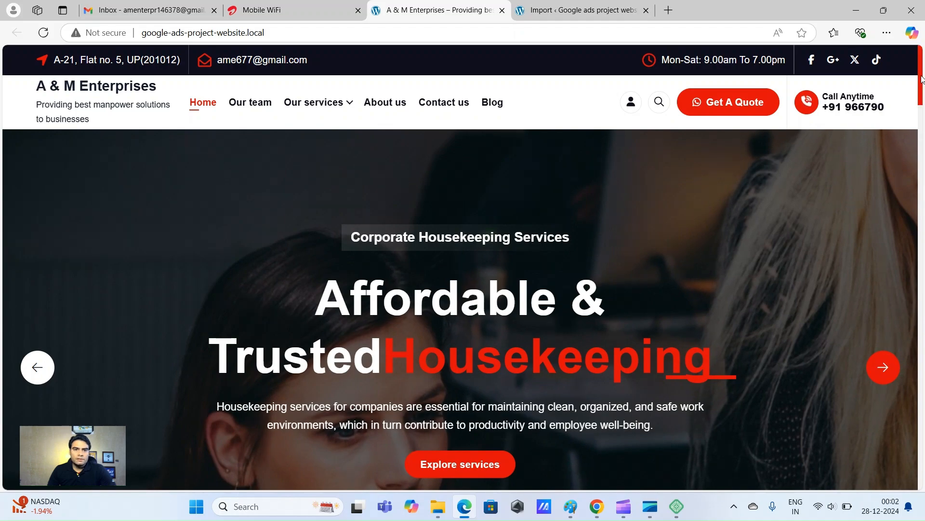
drag(922, 78, 903, 66)
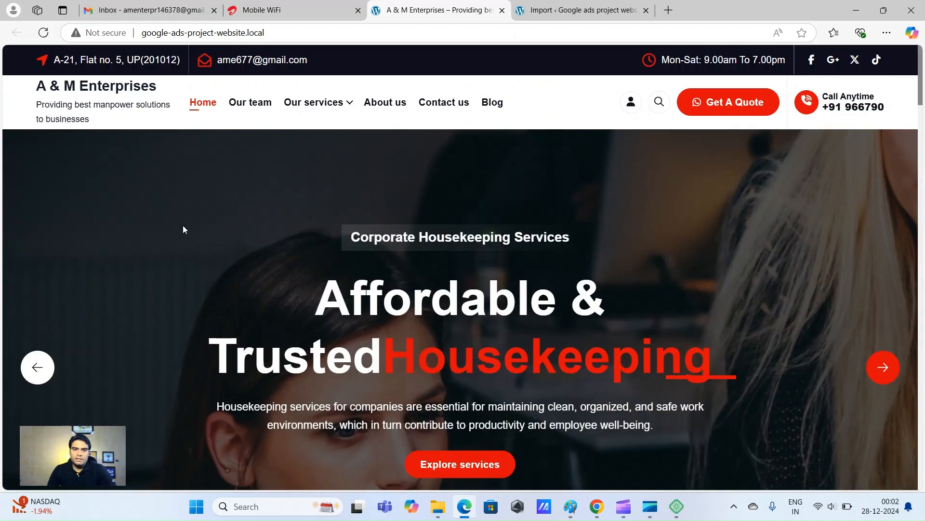